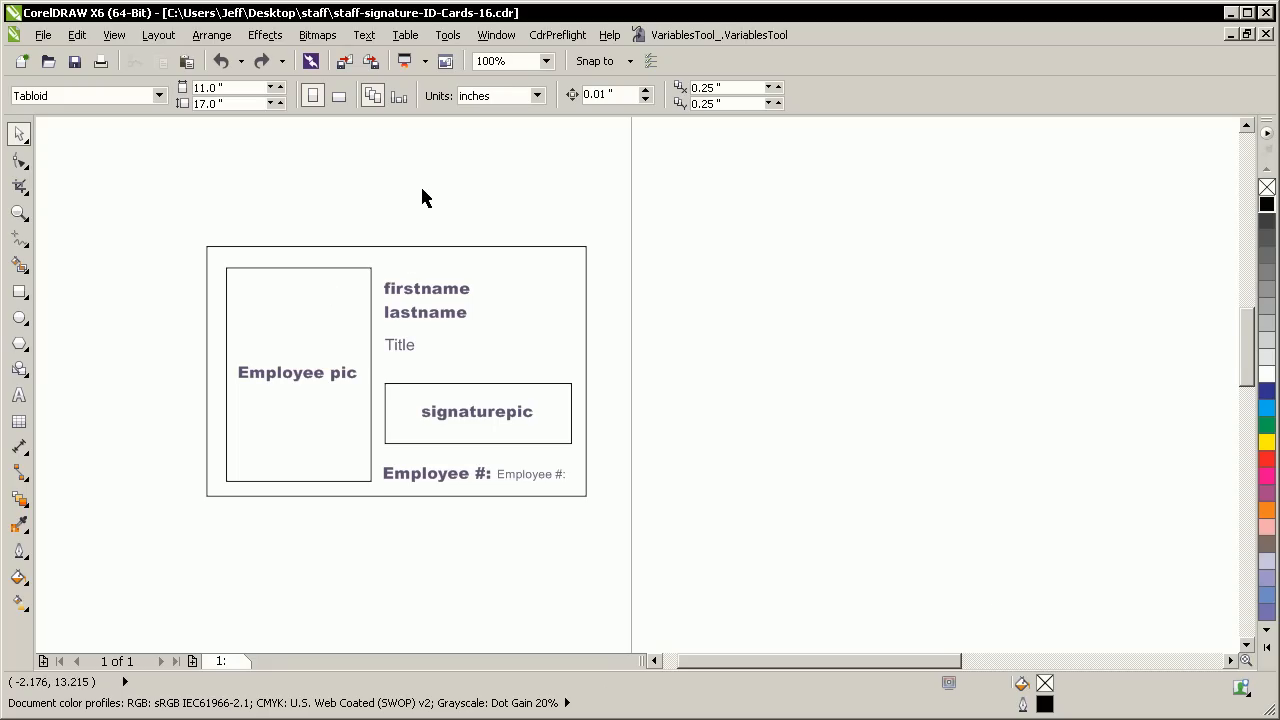
Step: Open the VariablesTool macro, expand its advanced settings, and place its window clear of the ID card design
{"action": "left_click", "coordinate": [430, 418]}
{"action": "left_click", "coordinate": [432, 234]}
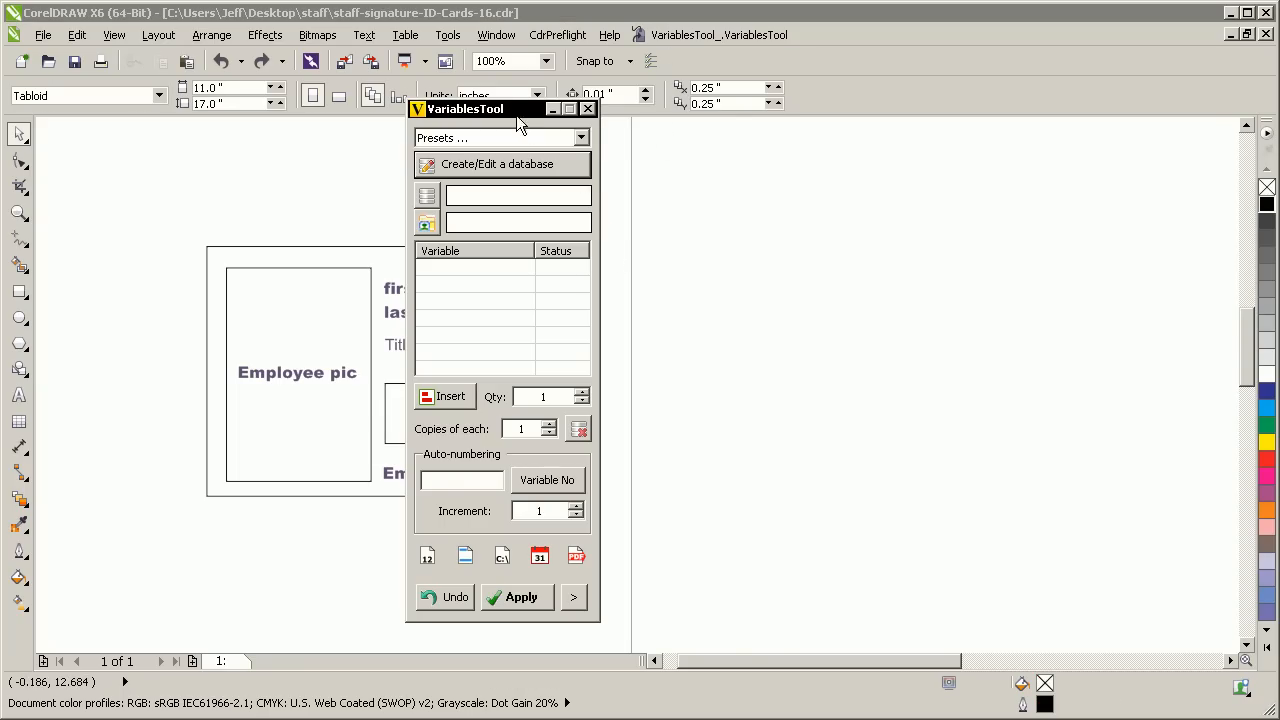
{"action": "left_click_drag", "start_coordinate": [516, 115], "coordinate": [700, 136]}
{"action": "left_click", "coordinate": [762, 616]}
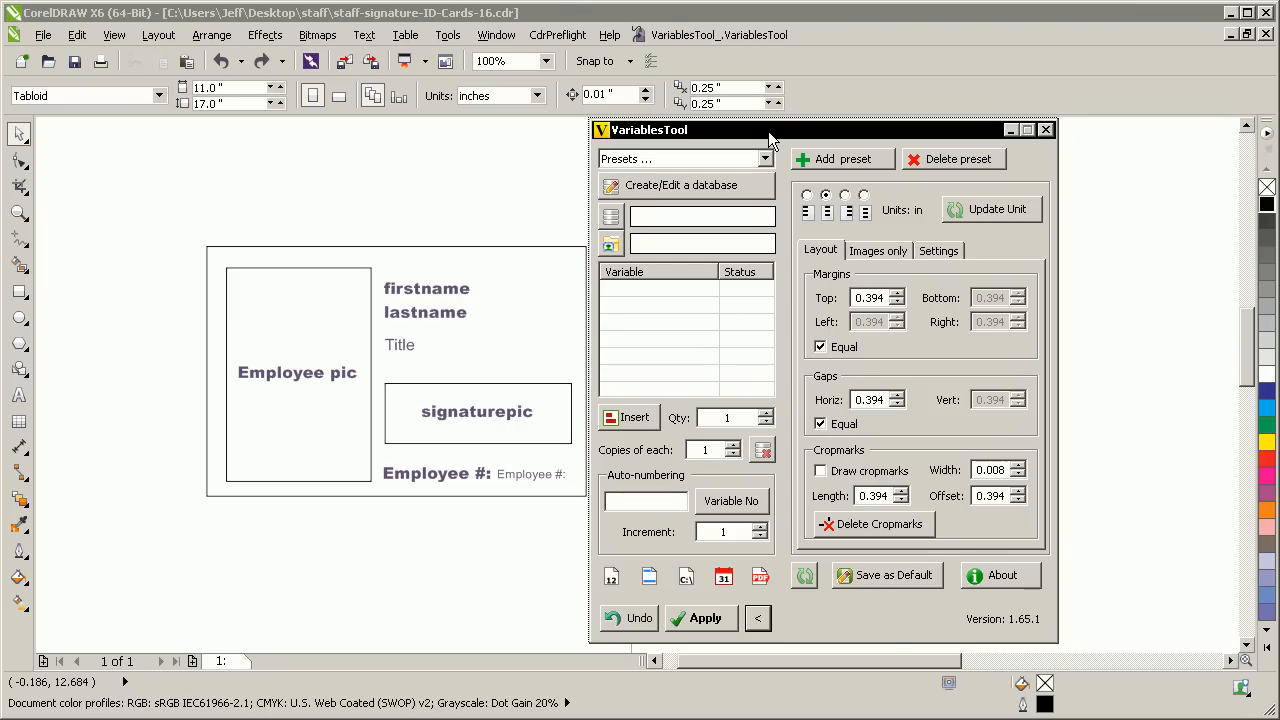
{"action": "left_click_drag", "start_coordinate": [768, 131], "coordinate": [791, 123]}
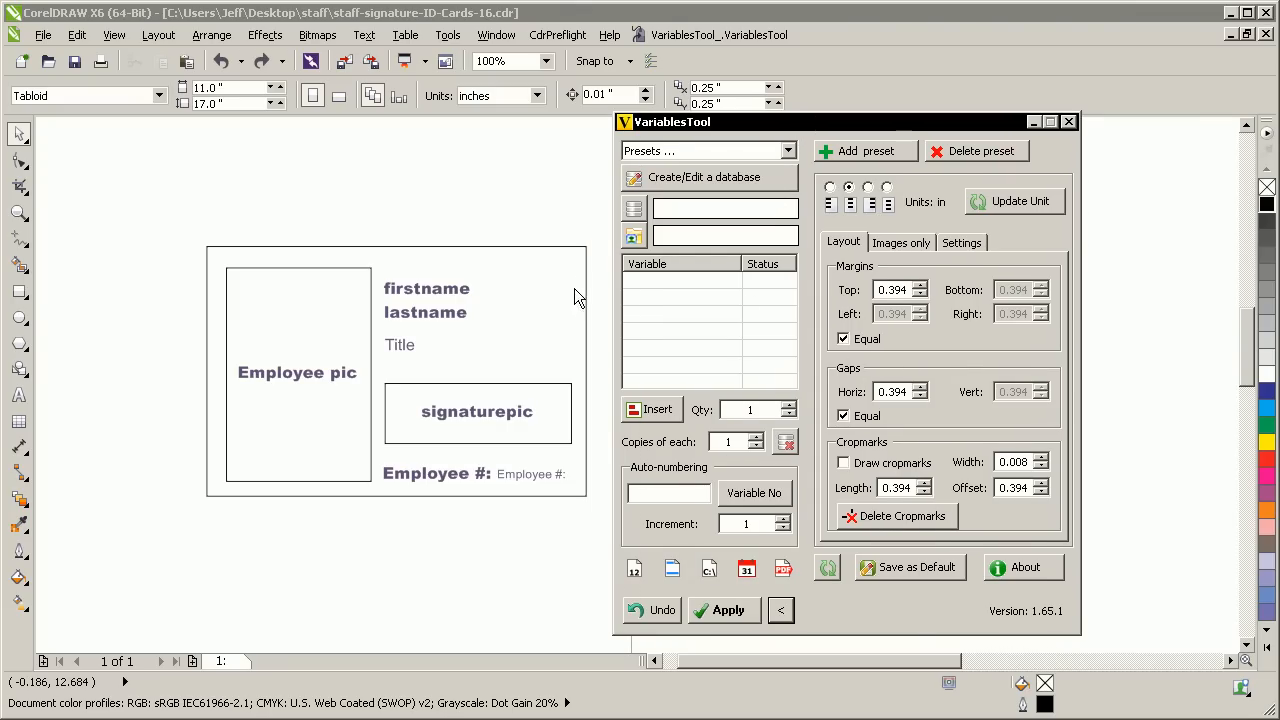
{"action": "left_click", "coordinate": [582, 193]}
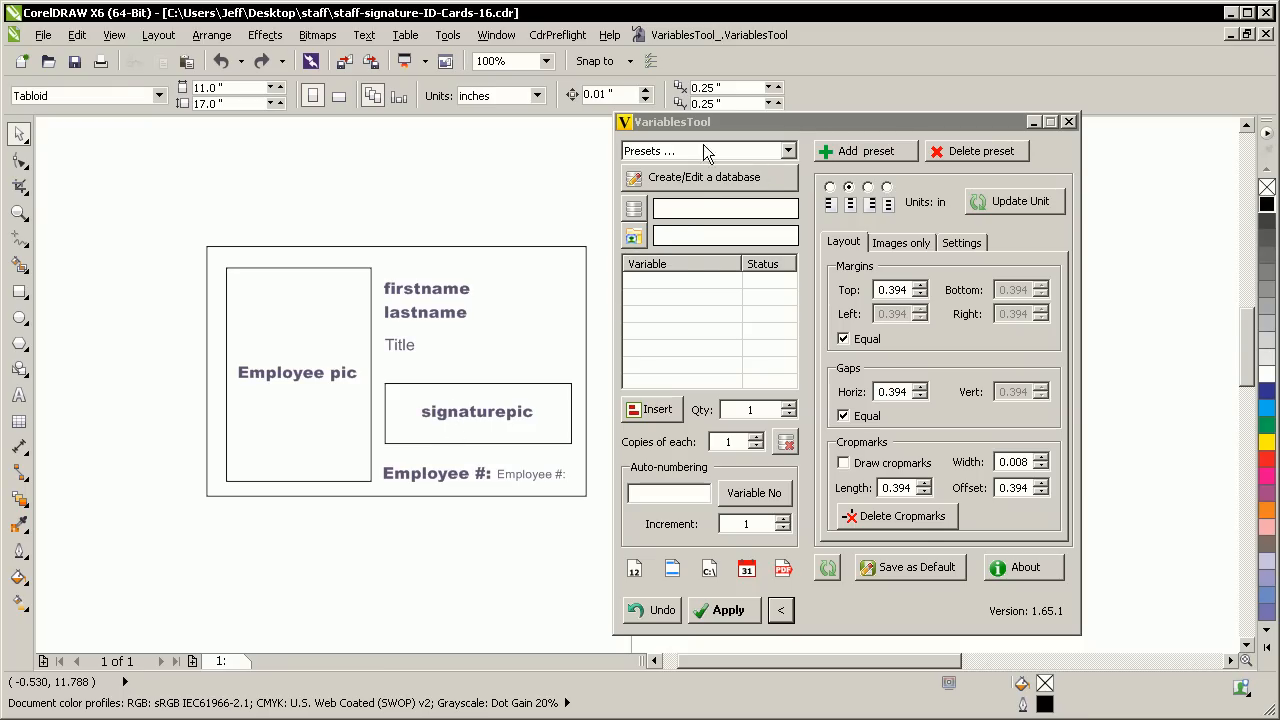
Step: Open staff.txt in the database editor, examine all of its columns, and close the editor
{"action": "left_click", "coordinate": [690, 177]}
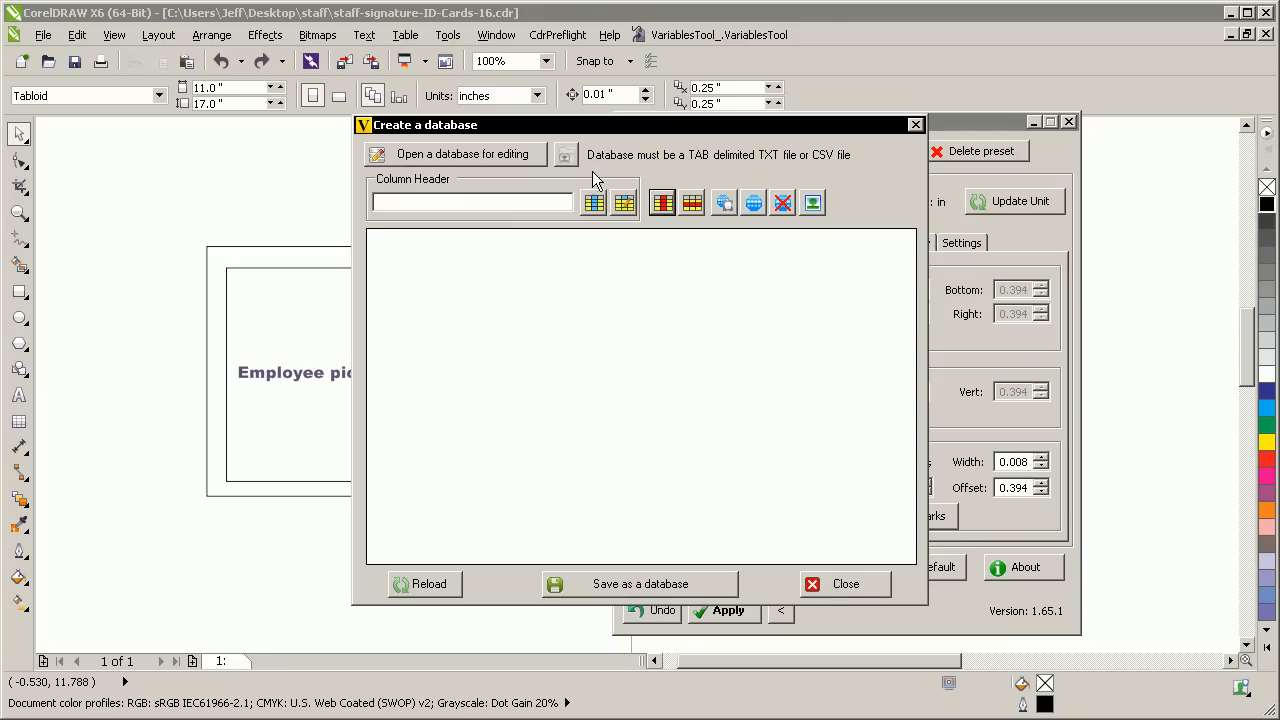
{"action": "mouse_move", "coordinate": [570, 160]}
{"action": "left_mouse_down"}
{"action": "mouse_move", "coordinate": [555, 163]}
{"action": "mouse_move", "coordinate": [573, 176]}
{"action": "left_mouse_up"}
{"action": "left_click", "coordinate": [522, 174]}
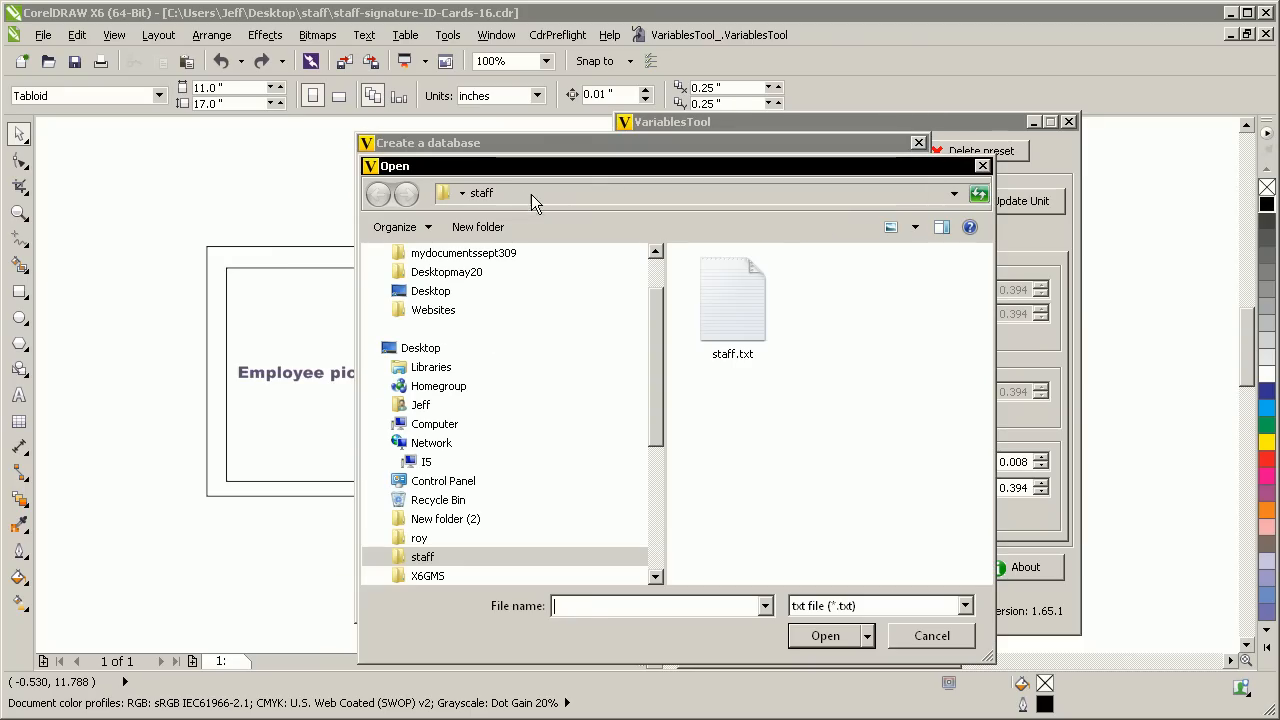
{"action": "left_click", "coordinate": [733, 305]}
{"action": "left_click", "coordinate": [811, 642]}
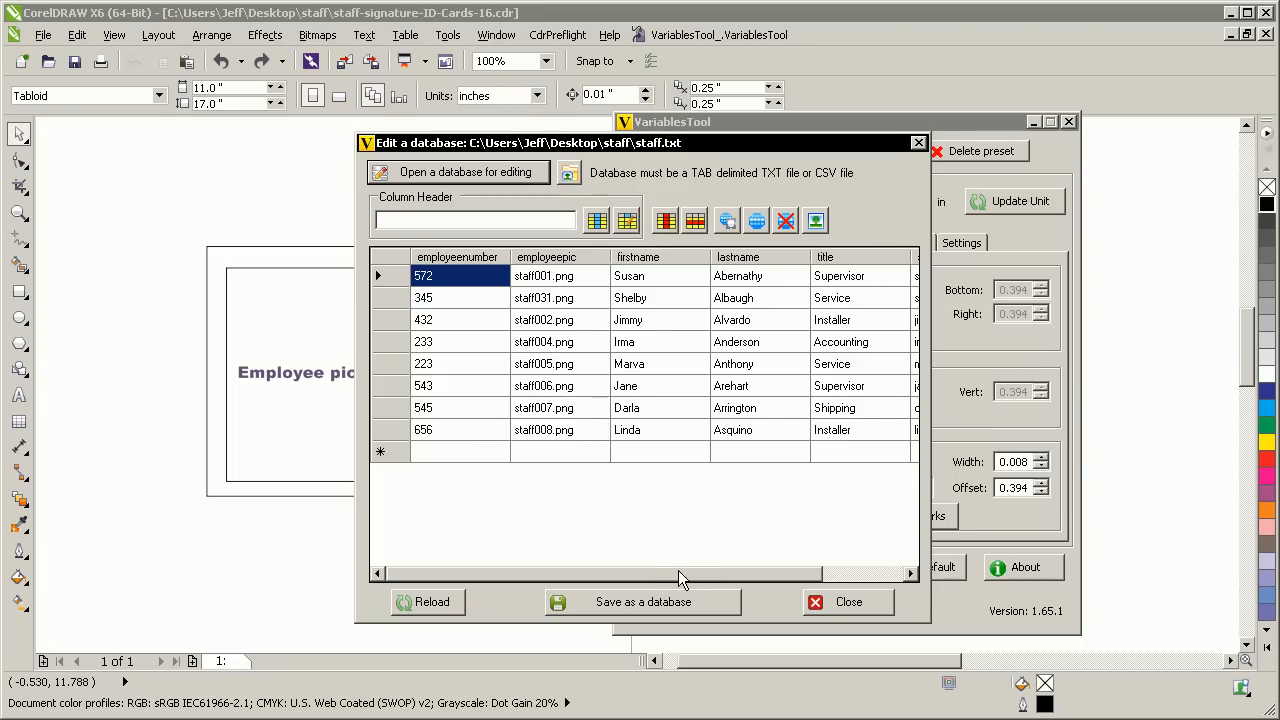
{"action": "left_click_drag", "start_coordinate": [678, 570], "coordinate": [782, 572]}
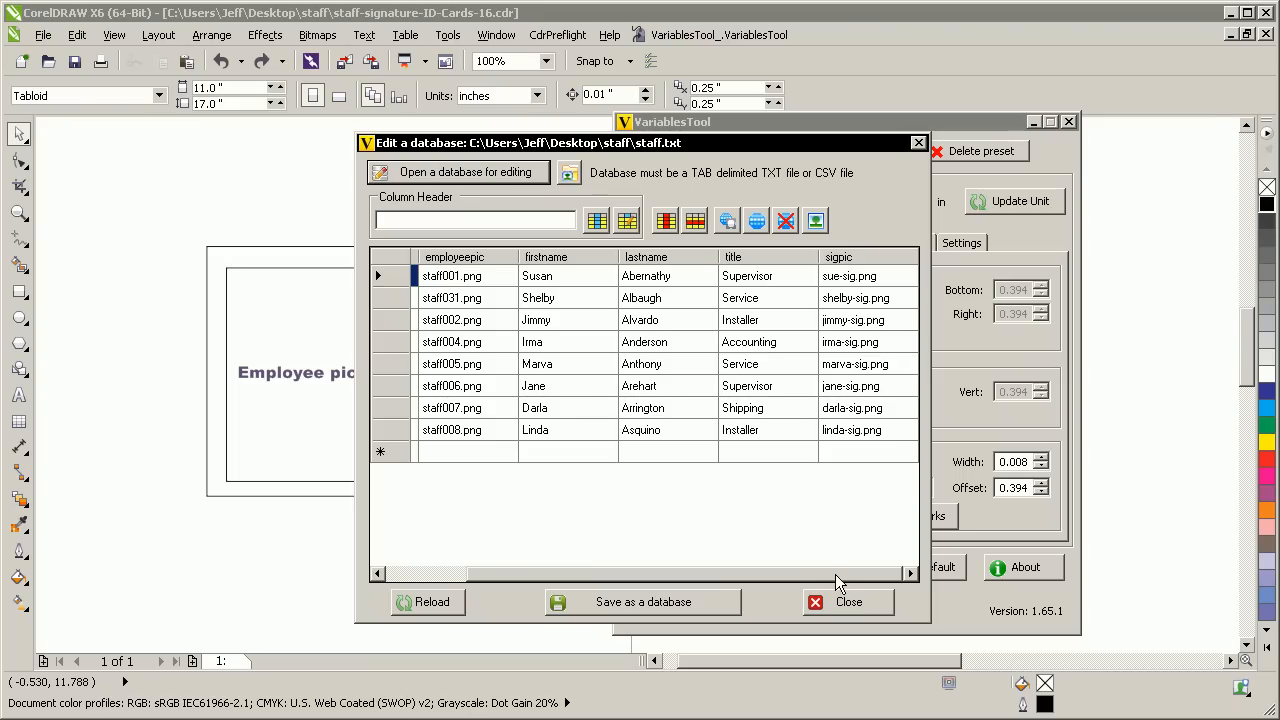
{"action": "left_click", "coordinate": [832, 604]}
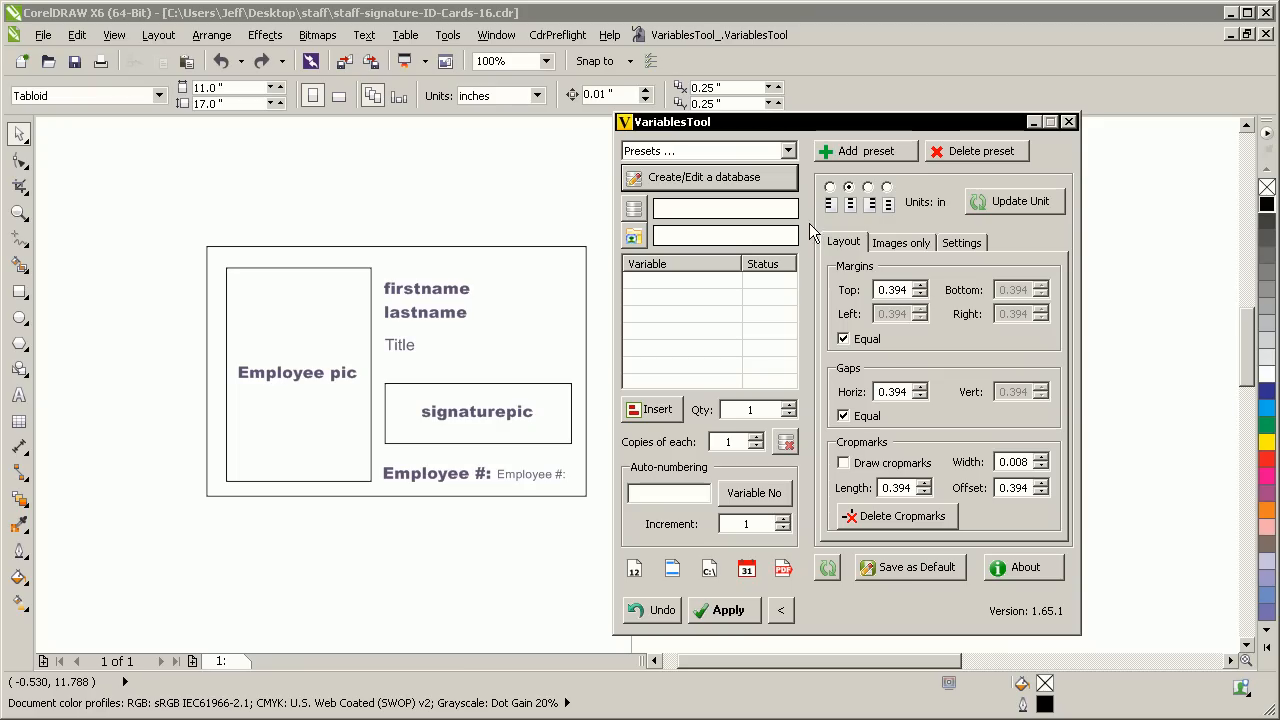
Step: Load staff.txt as the merge database and set the staff folder on the desktop as the image folder
{"action": "left_click", "coordinate": [636, 210]}
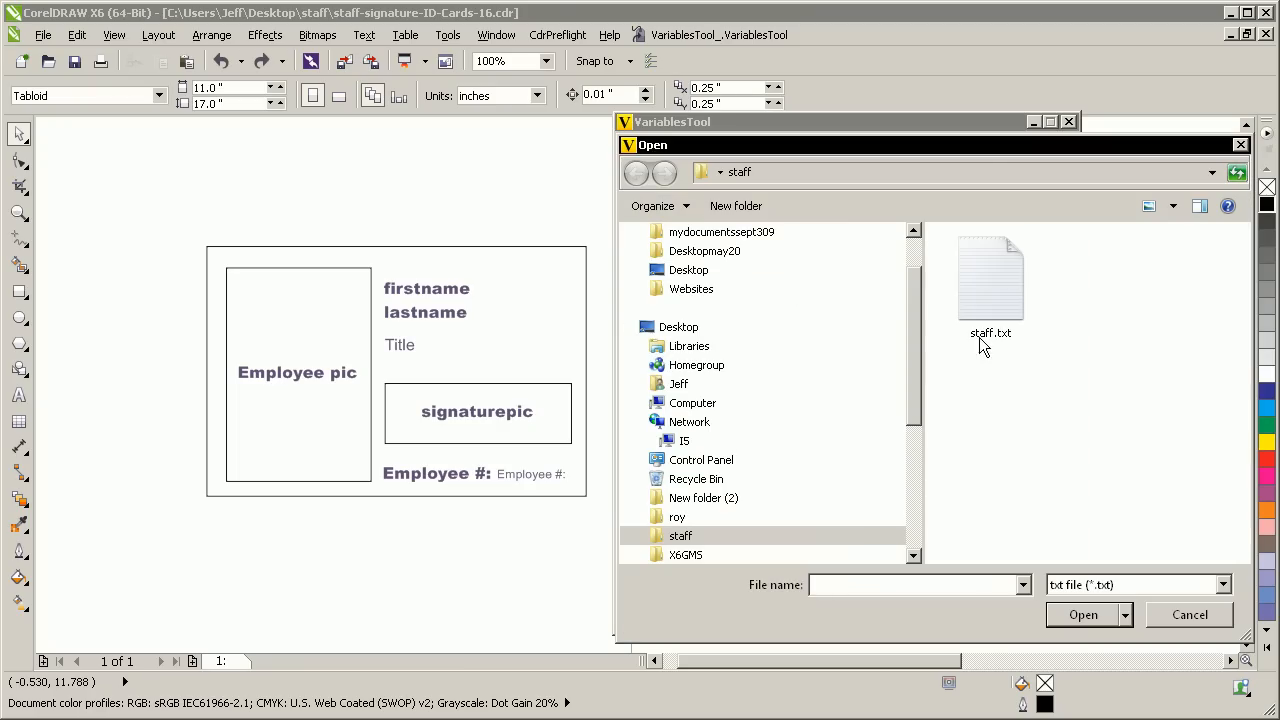
{"action": "left_click", "coordinate": [962, 316]}
{"action": "left_click", "coordinate": [1085, 615]}
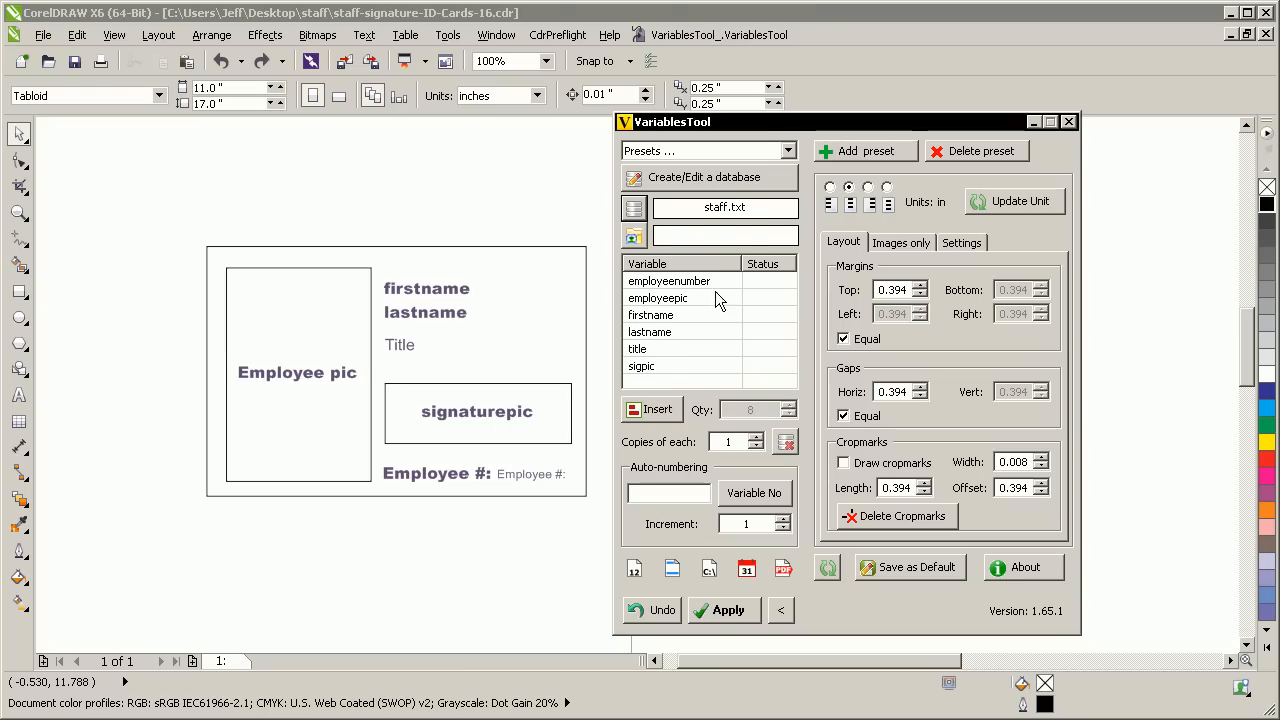
{"action": "left_click", "coordinate": [634, 239]}
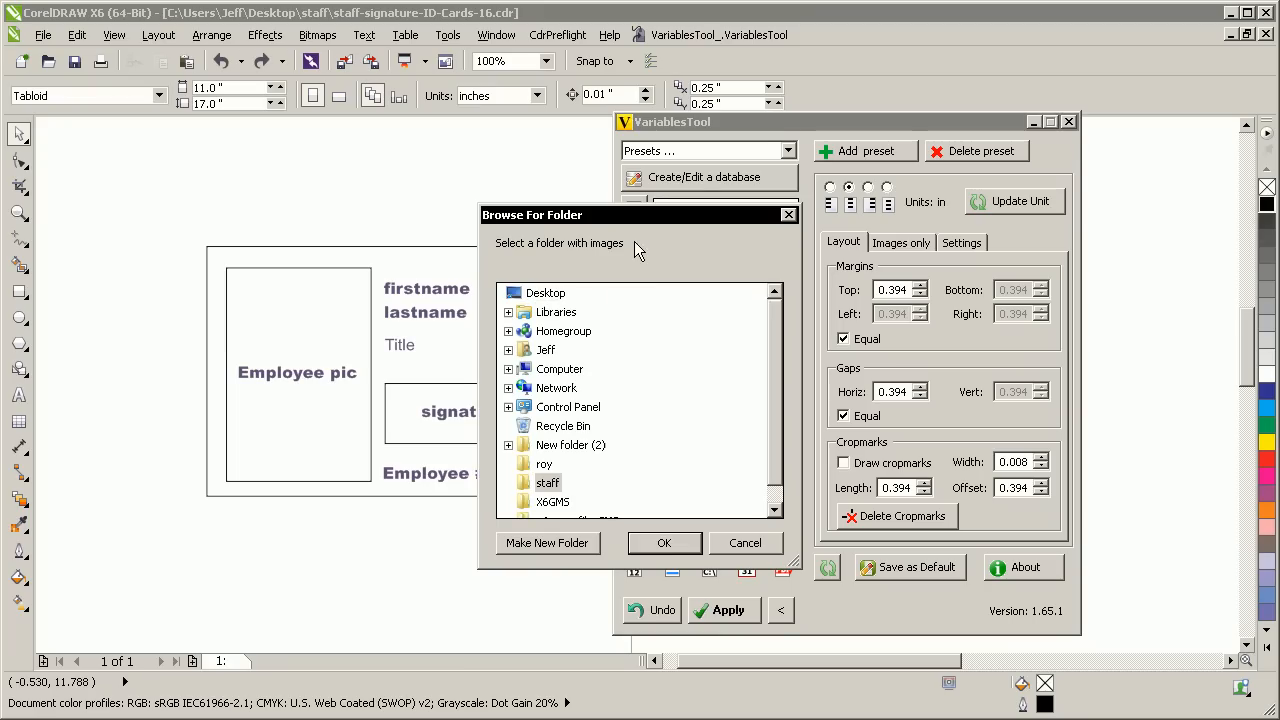
{"action": "left_click", "coordinate": [664, 542]}
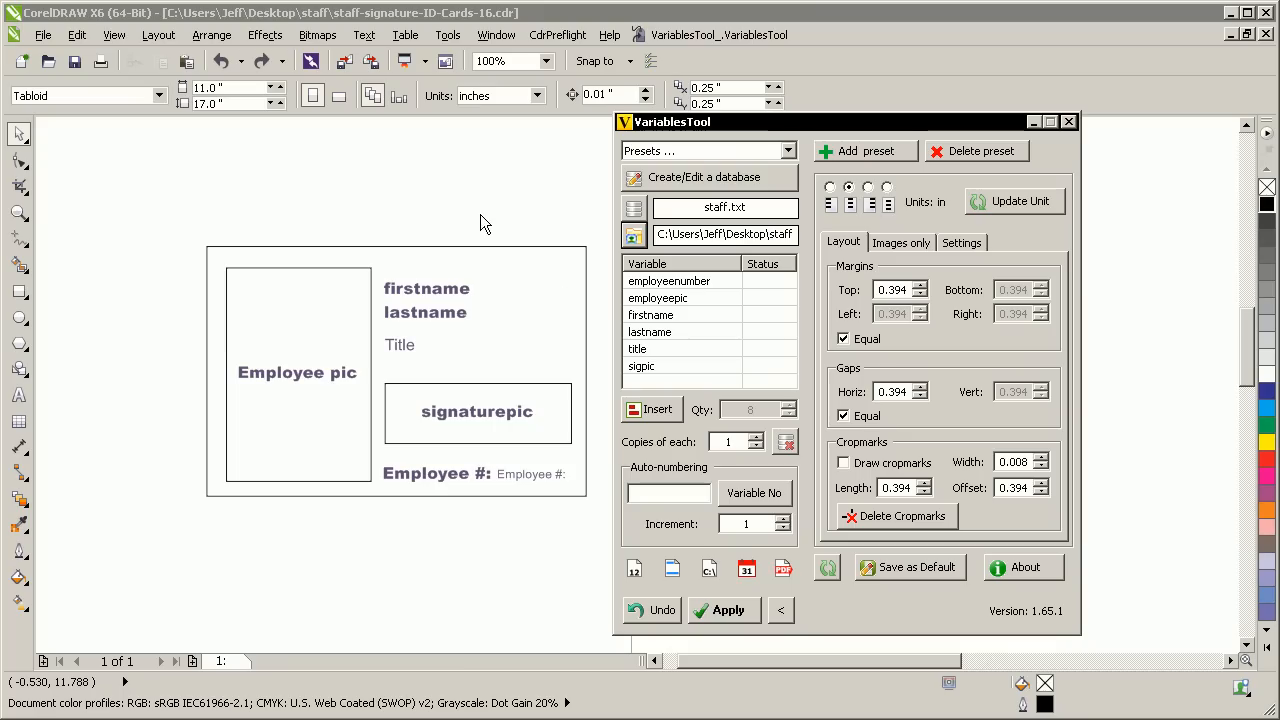
Step: Center the Employee pic placeholder vertically within the card outline and save the document
{"action": "left_click", "coordinate": [477, 425]}
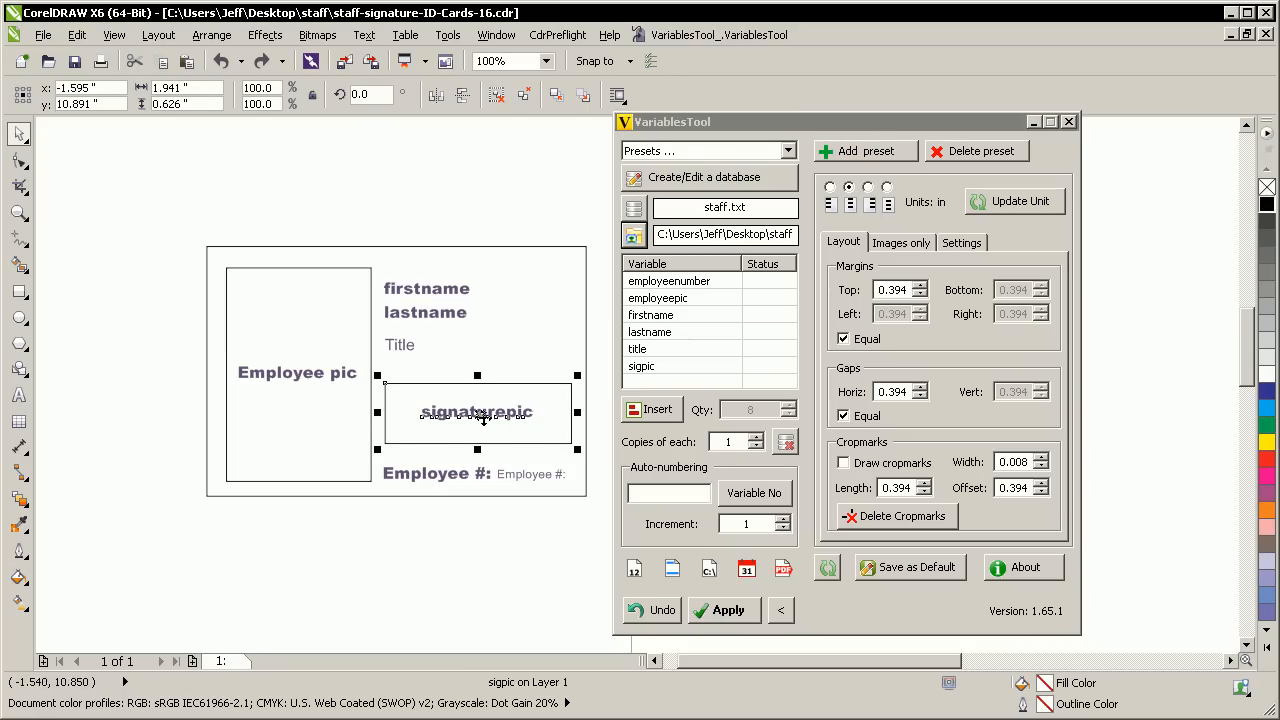
{"action": "left_click", "coordinate": [314, 377]}
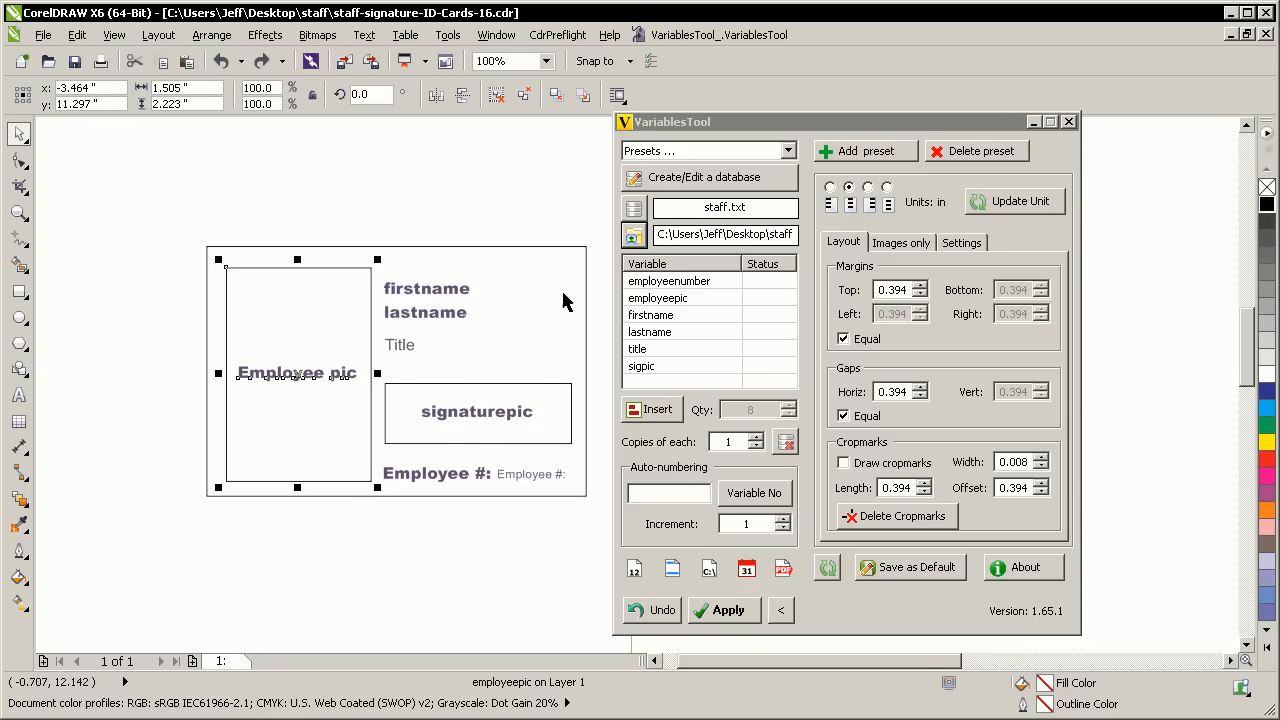
{"action": "left_click", "coordinate": [586, 270]}
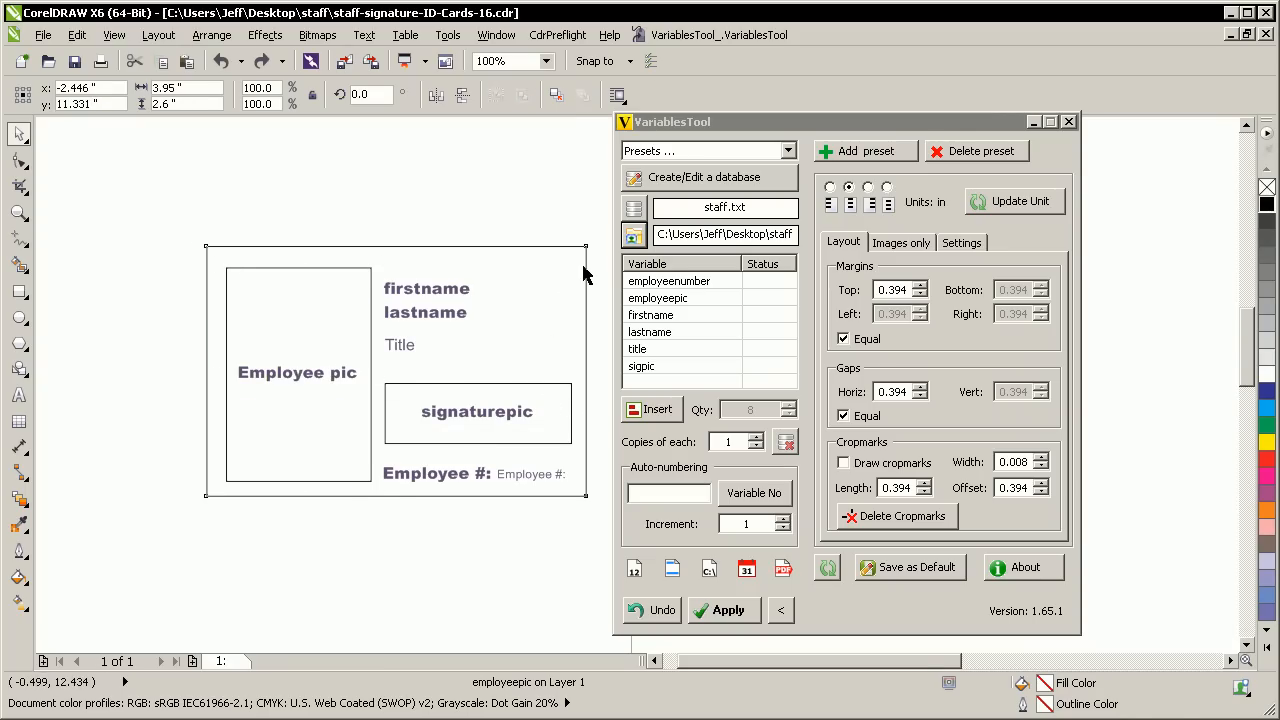
{"action": "left_click", "coordinate": [285, 543]}
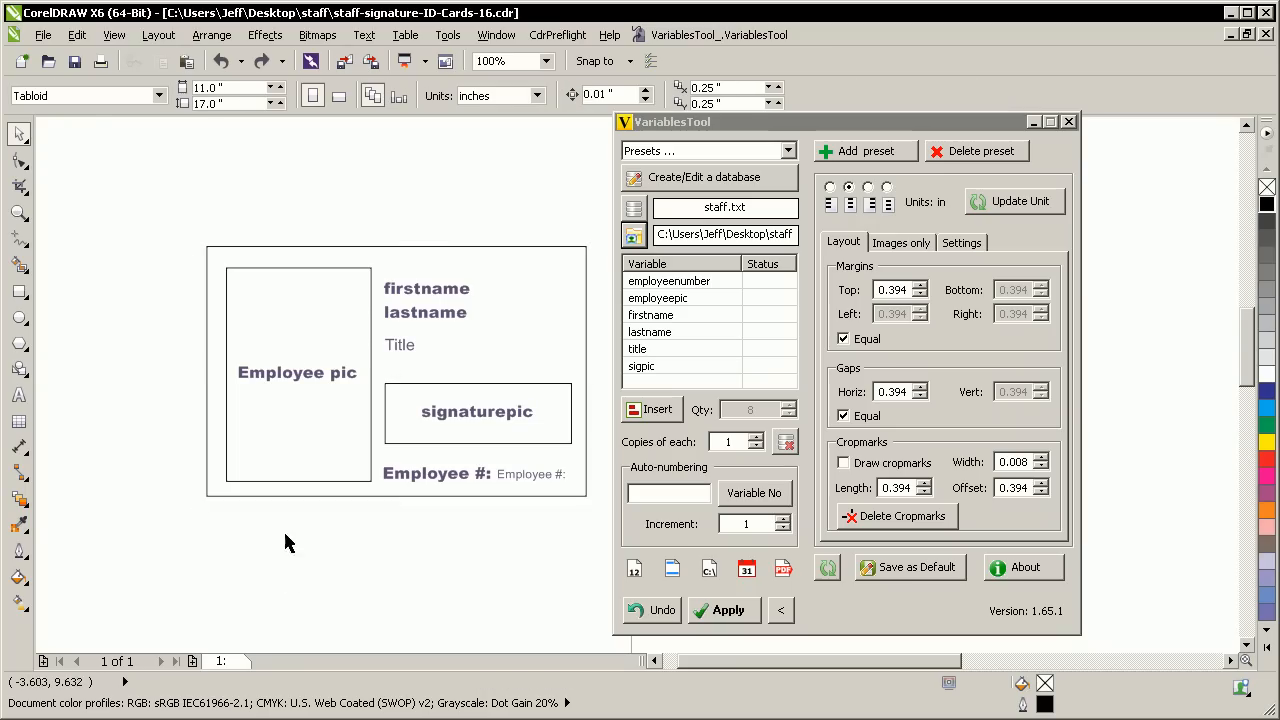
{"action": "left_click", "coordinate": [325, 388]}
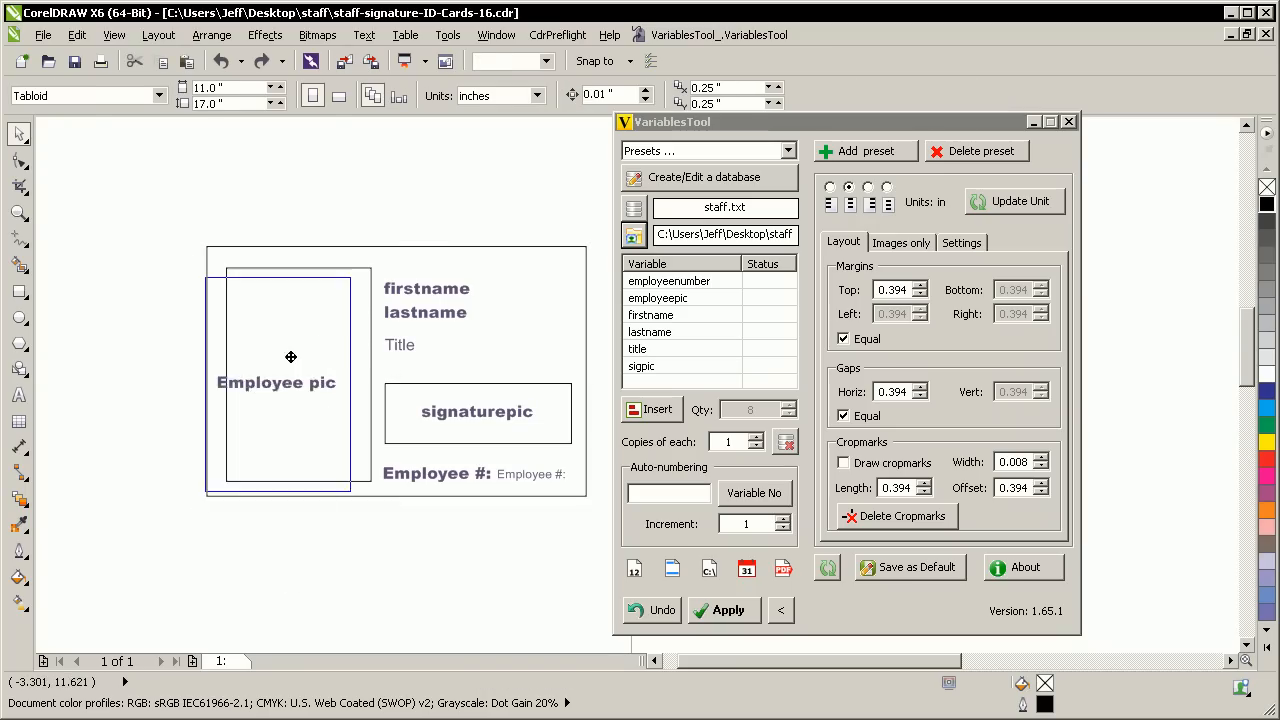
{"action": "left_click", "coordinate": [357, 263], "text": "shift"}
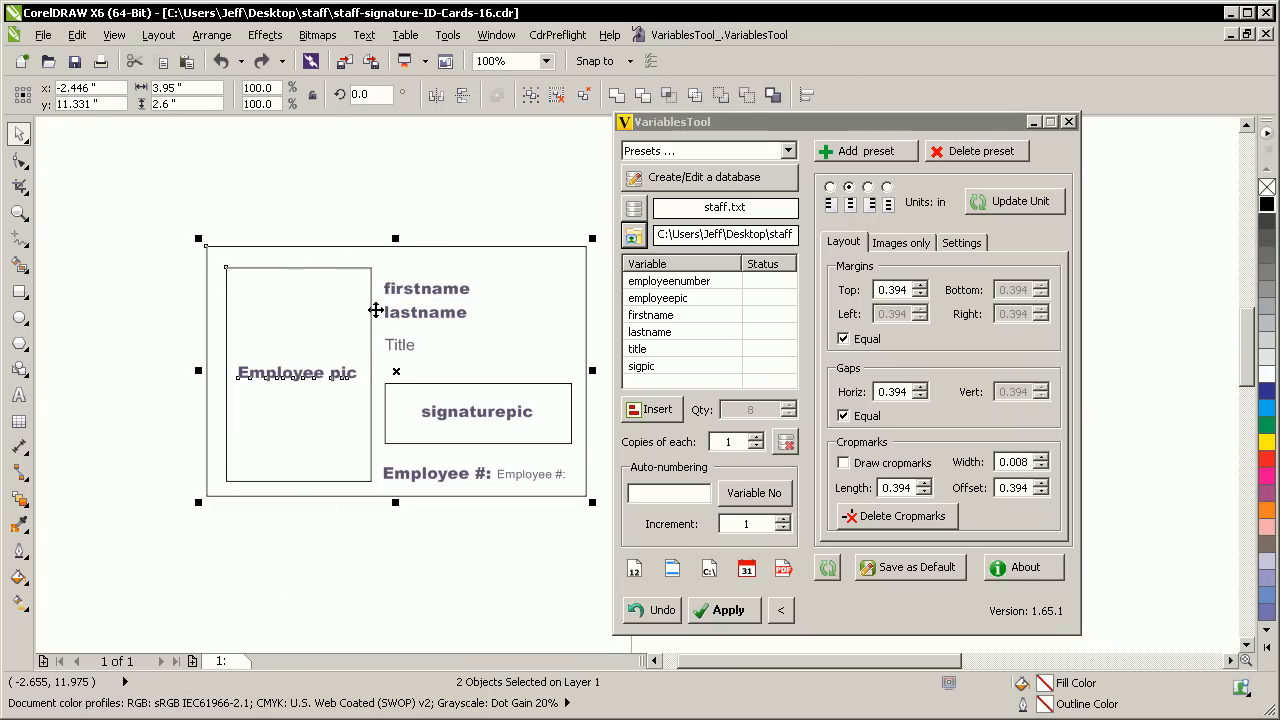
{"action": "key", "text": "c"}
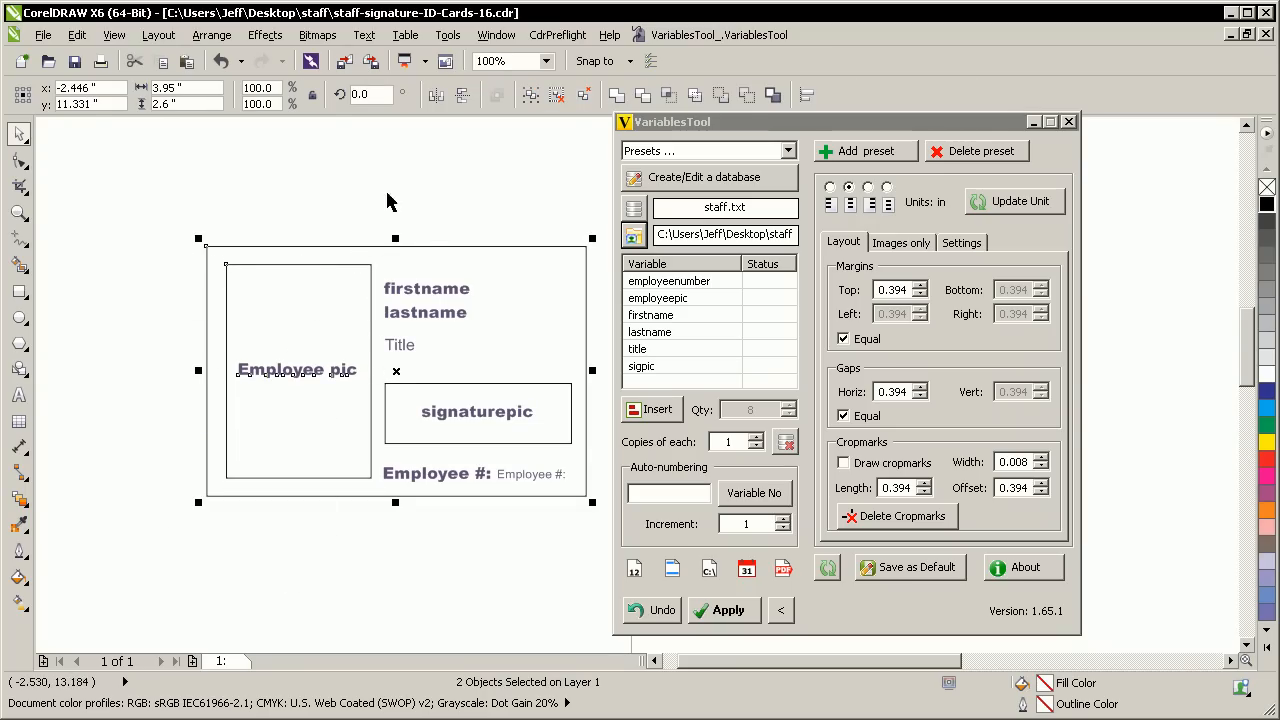
{"action": "left_click", "coordinate": [398, 277]}
{"action": "key", "text": "ctrl+s"}
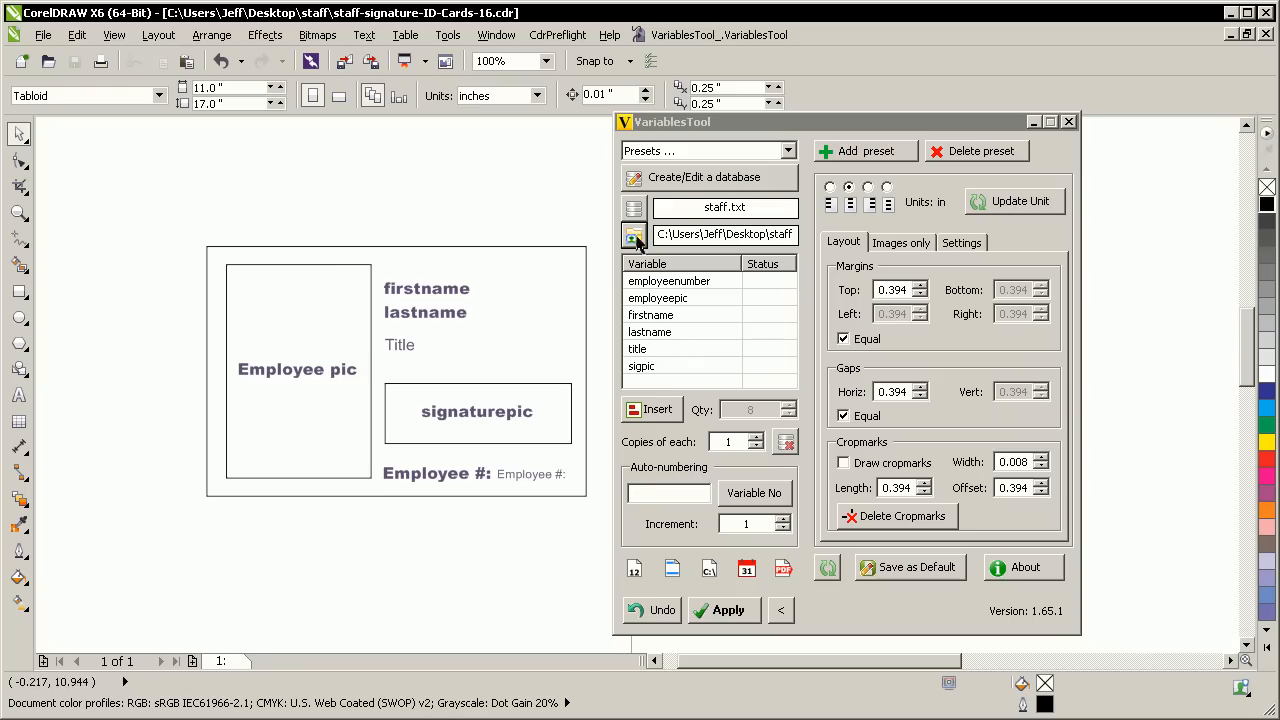
Step: Assign the employeenumber variable to the small Employee # placeholder text at the card's lower edge
{"action": "left_click", "coordinate": [456, 293]}
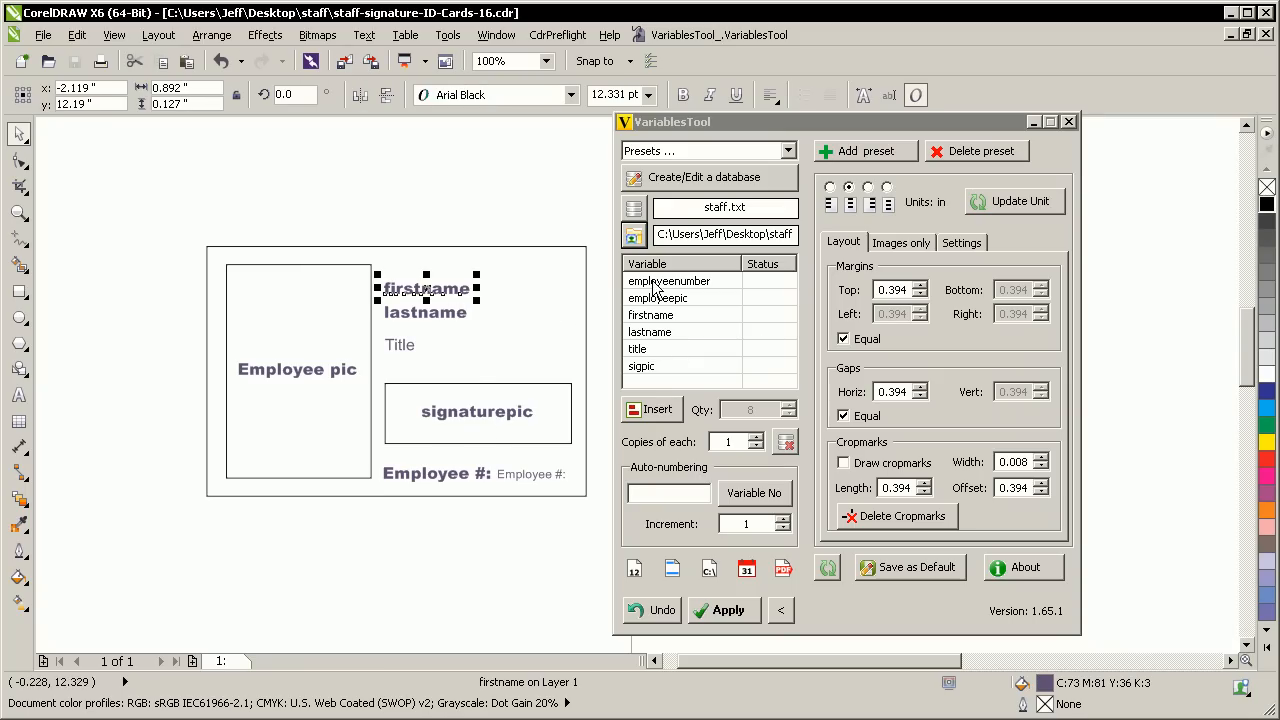
{"action": "left_click", "coordinate": [583, 201]}
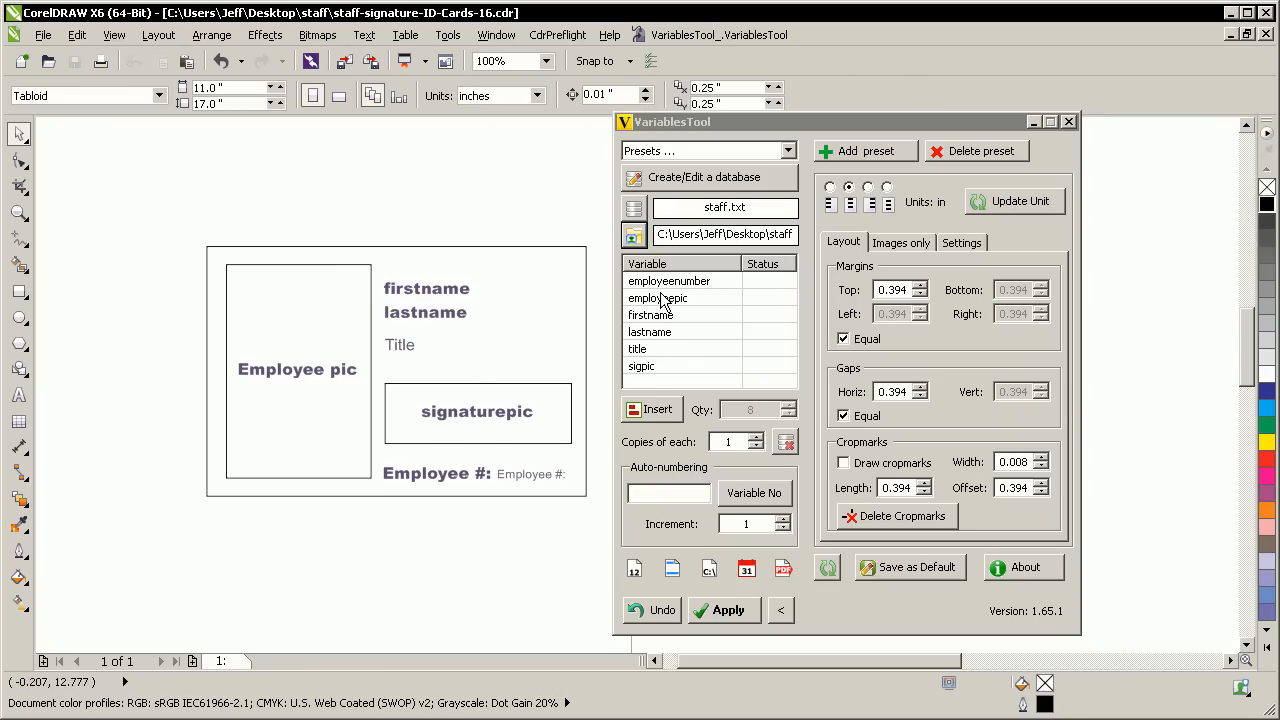
{"action": "left_click", "coordinate": [668, 281]}
{"action": "left_click", "coordinate": [527, 479]}
{"action": "left_click", "coordinate": [530, 479]}
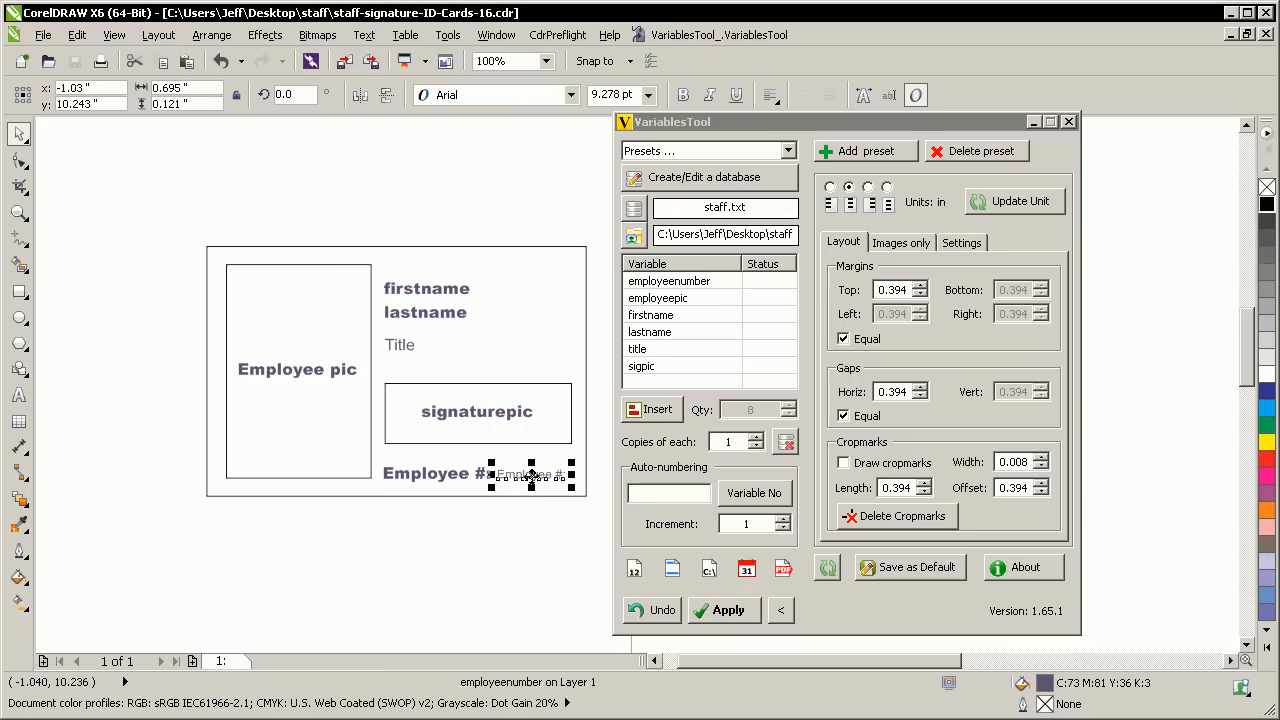
{"action": "left_click", "coordinate": [656, 285]}
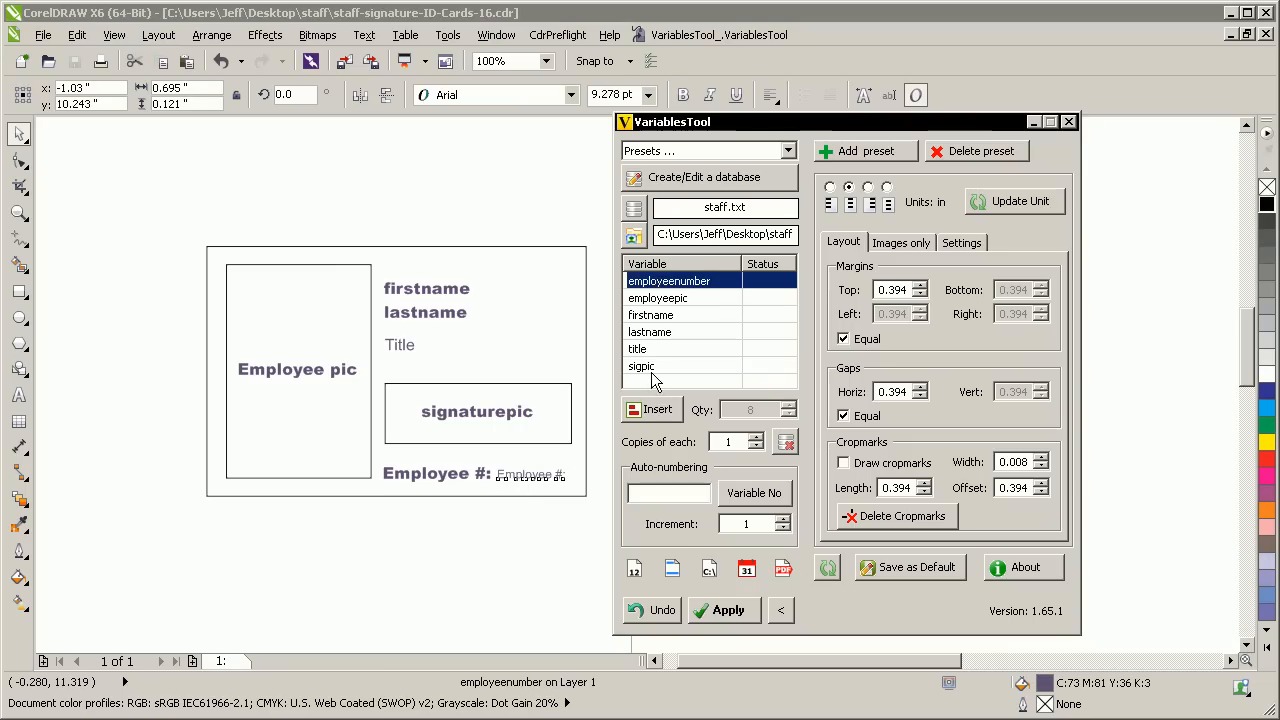
{"action": "left_click", "coordinate": [650, 409]}
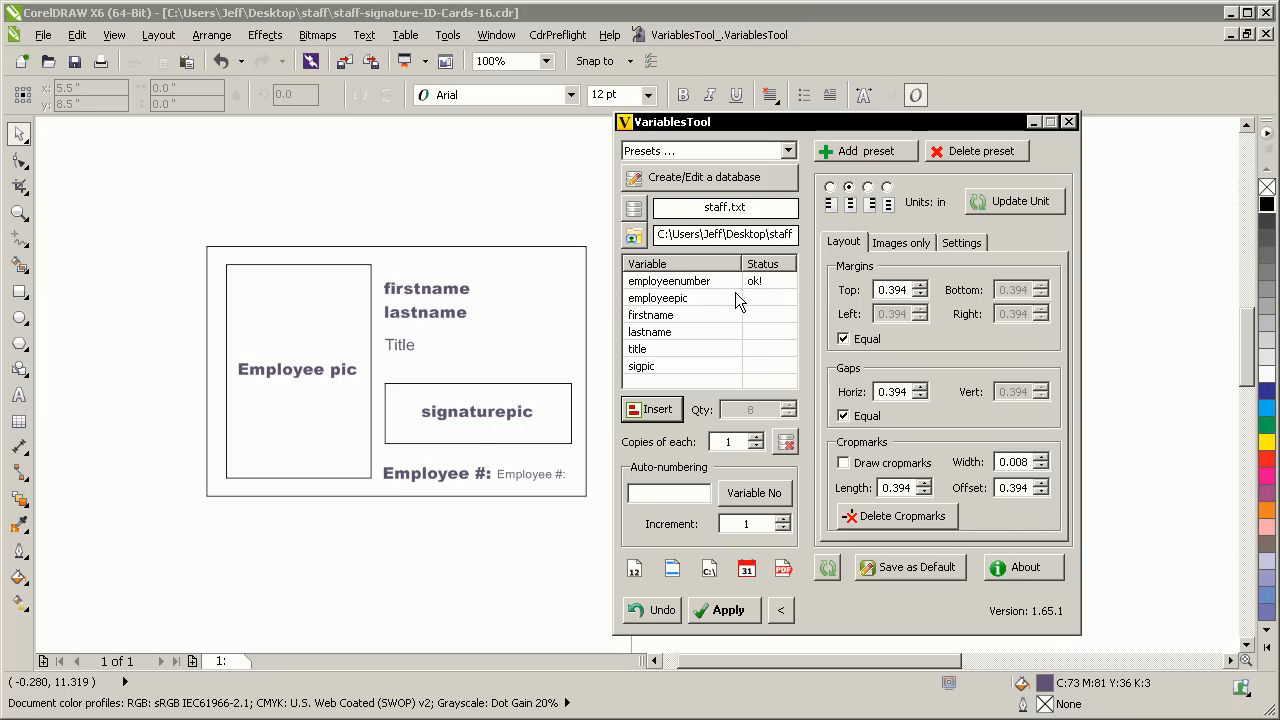
Step: Assign the employeepic variable to the Employee pic placeholder group
{"action": "left_click", "coordinate": [353, 386]}
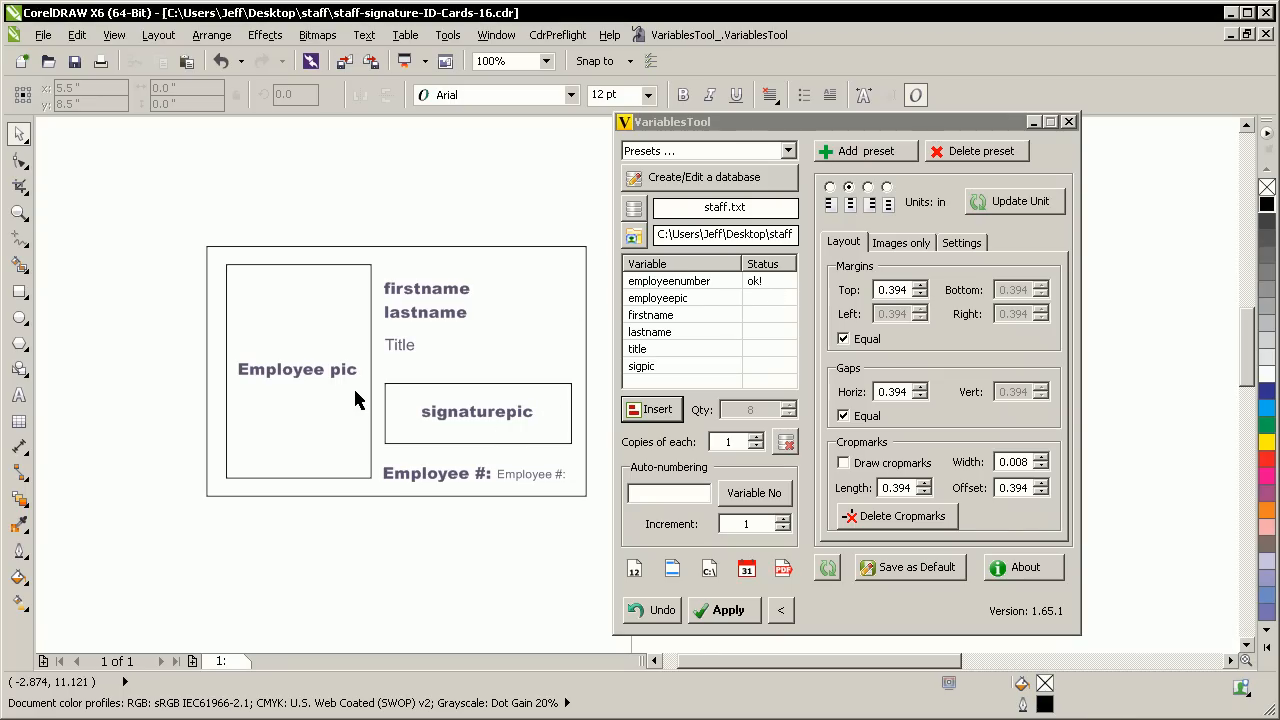
{"action": "left_click", "coordinate": [656, 300]}
{"action": "left_click", "coordinate": [640, 412]}
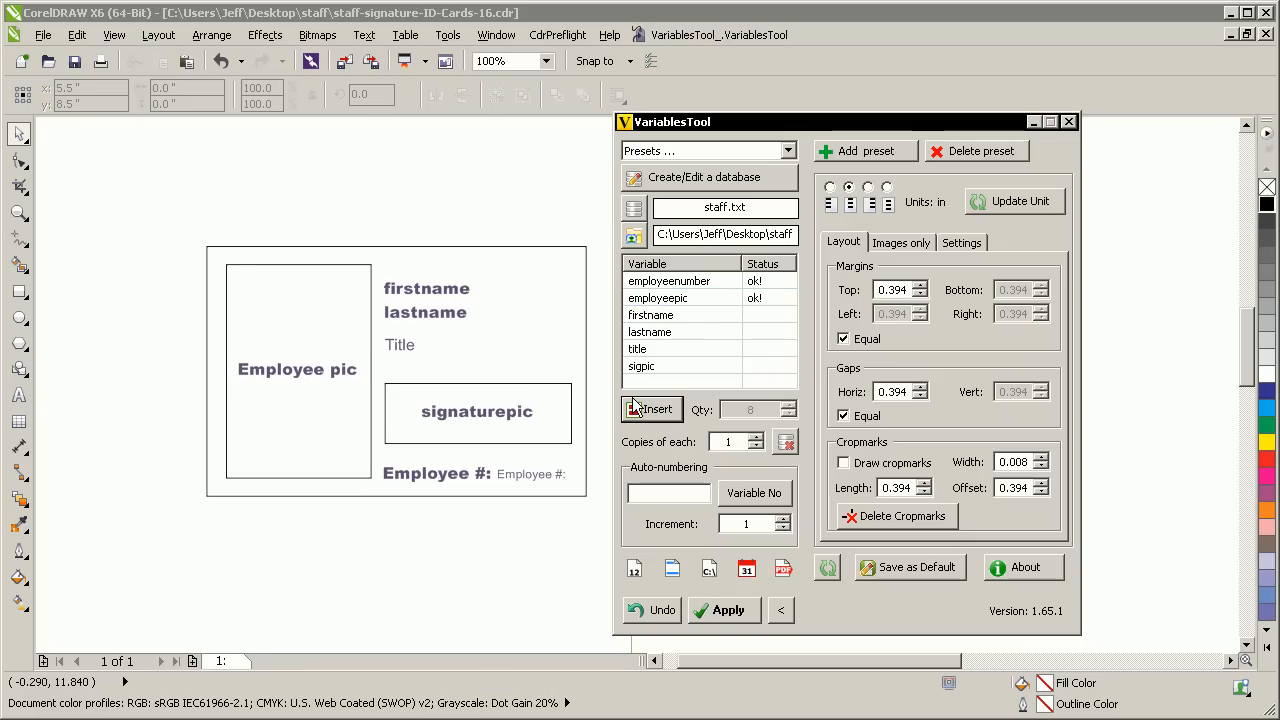
Step: Assign the firstname and lastname variables to their matching placeholder texts on the card
{"action": "left_click", "coordinate": [446, 291]}
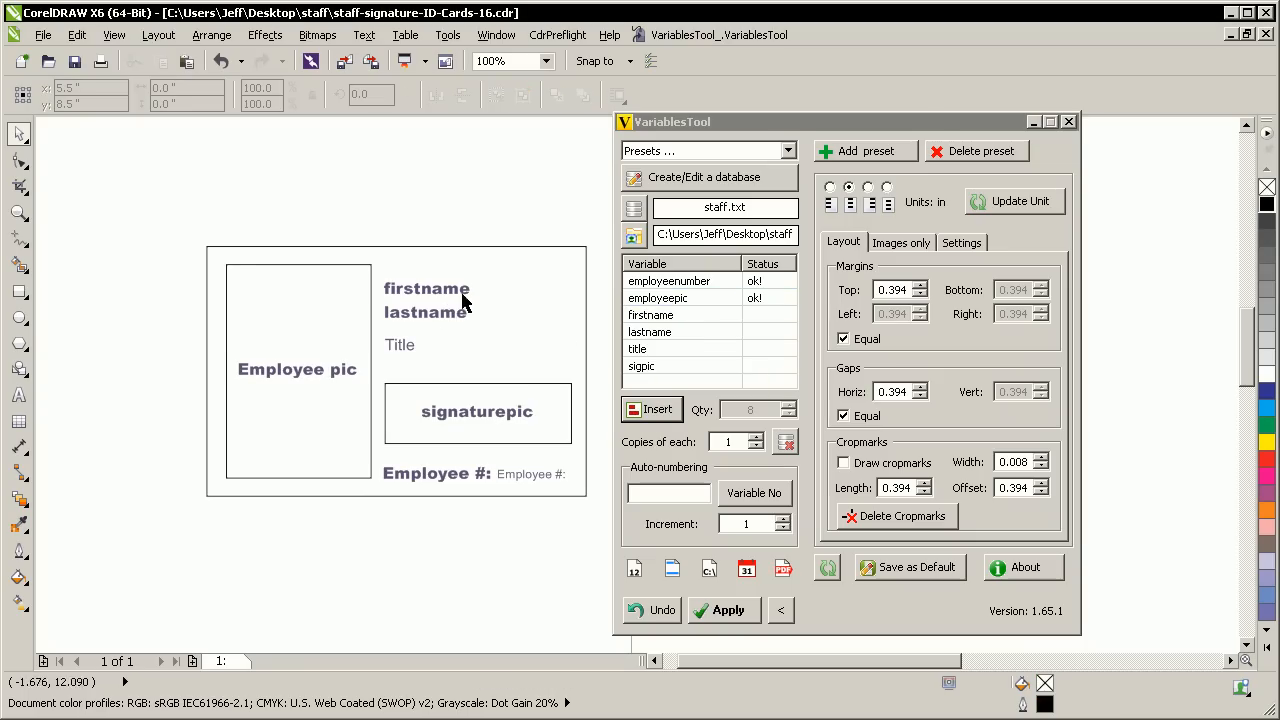
{"action": "left_click", "coordinate": [449, 291]}
{"action": "left_click", "coordinate": [643, 316]}
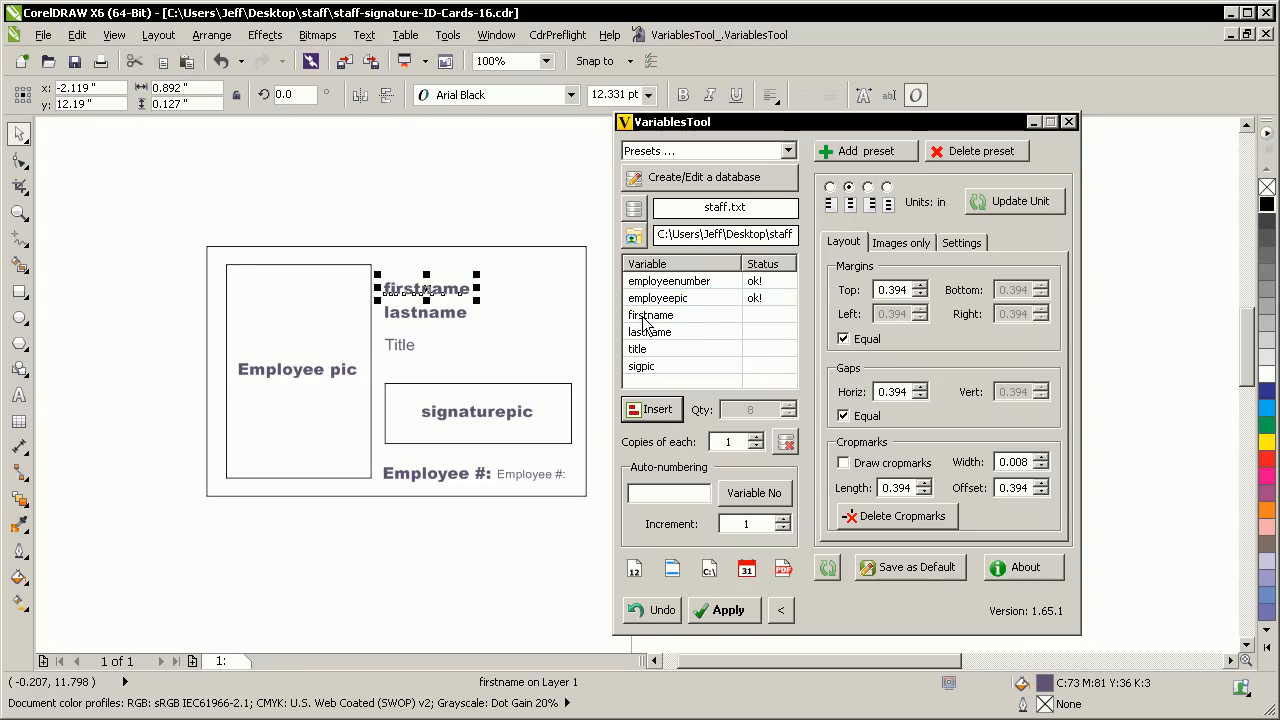
{"action": "left_click", "coordinate": [640, 411]}
{"action": "left_click", "coordinate": [445, 317]}
{"action": "left_click", "coordinate": [450, 316]}
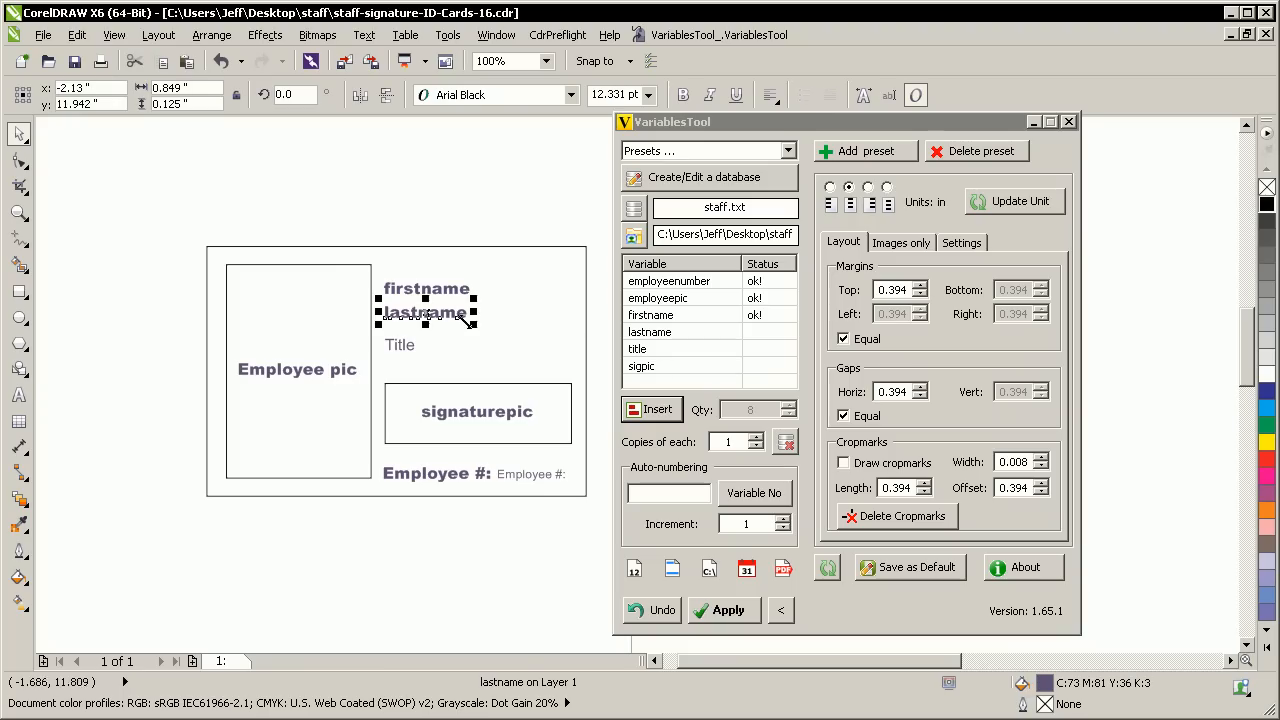
{"action": "left_click", "coordinate": [648, 332]}
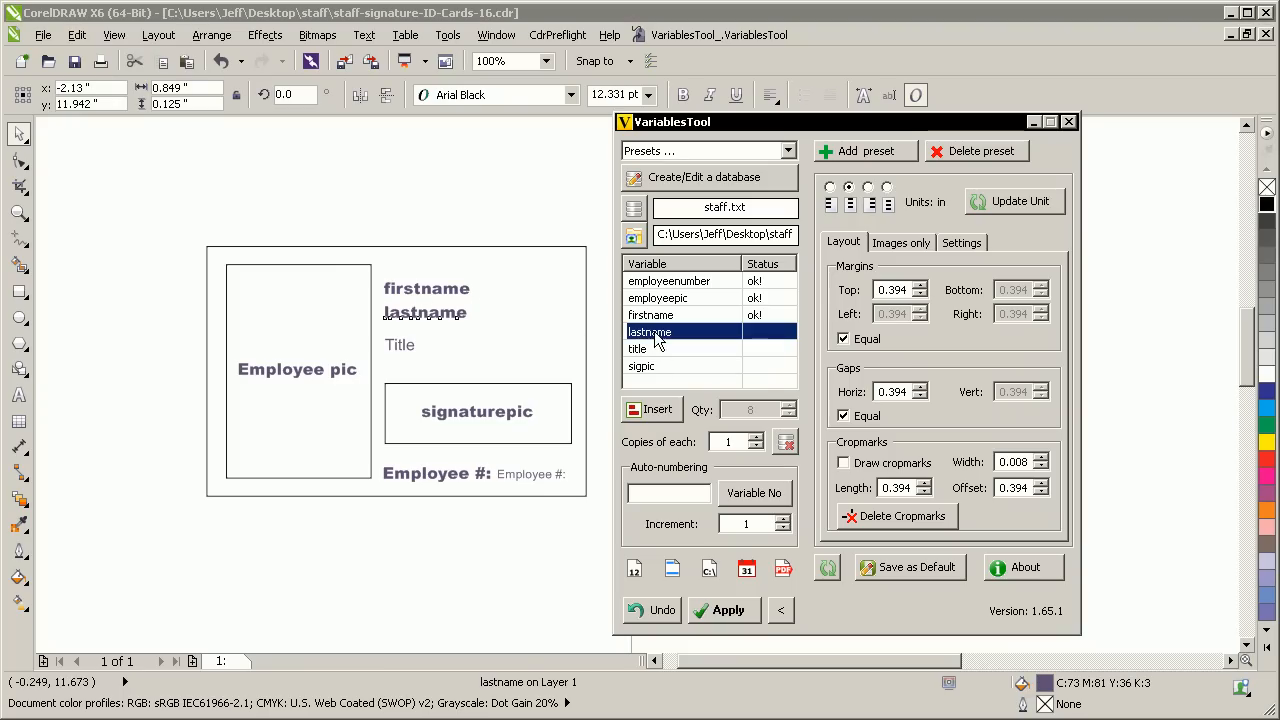
{"action": "left_click", "coordinate": [655, 410]}
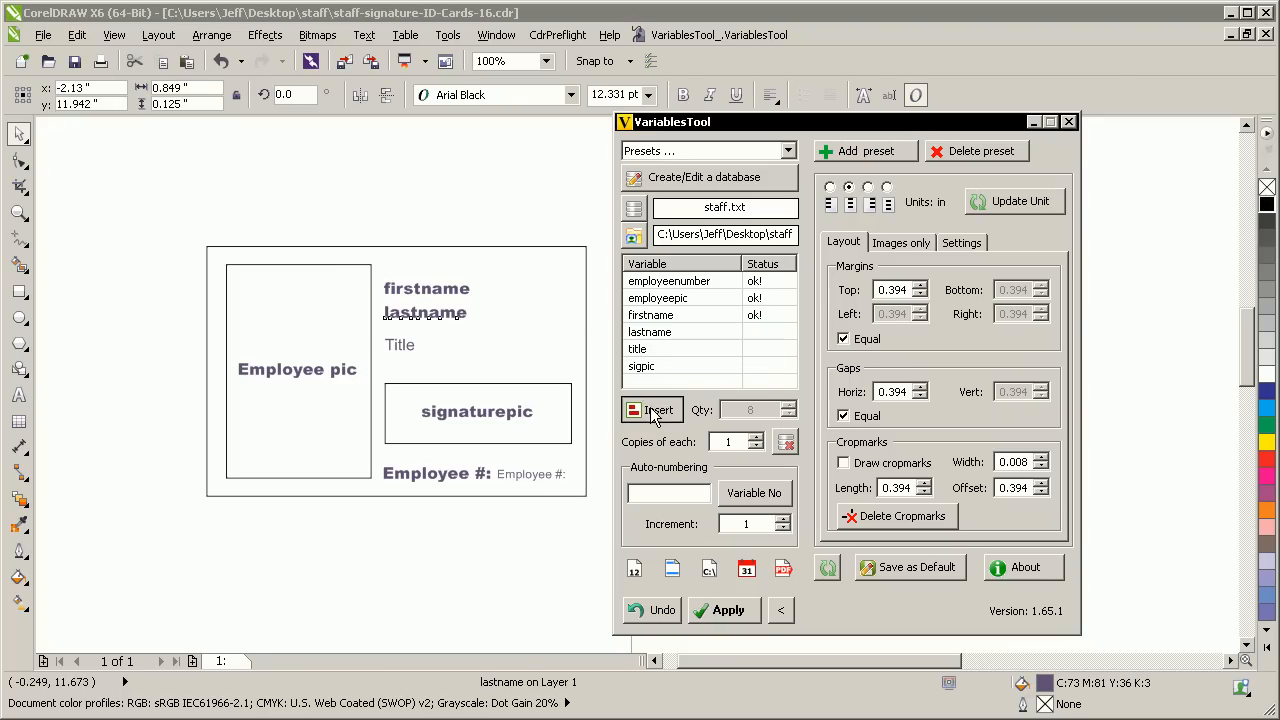
Step: Assign the title variable to the Title placeholder text below the last name
{"action": "left_click", "coordinate": [411, 351]}
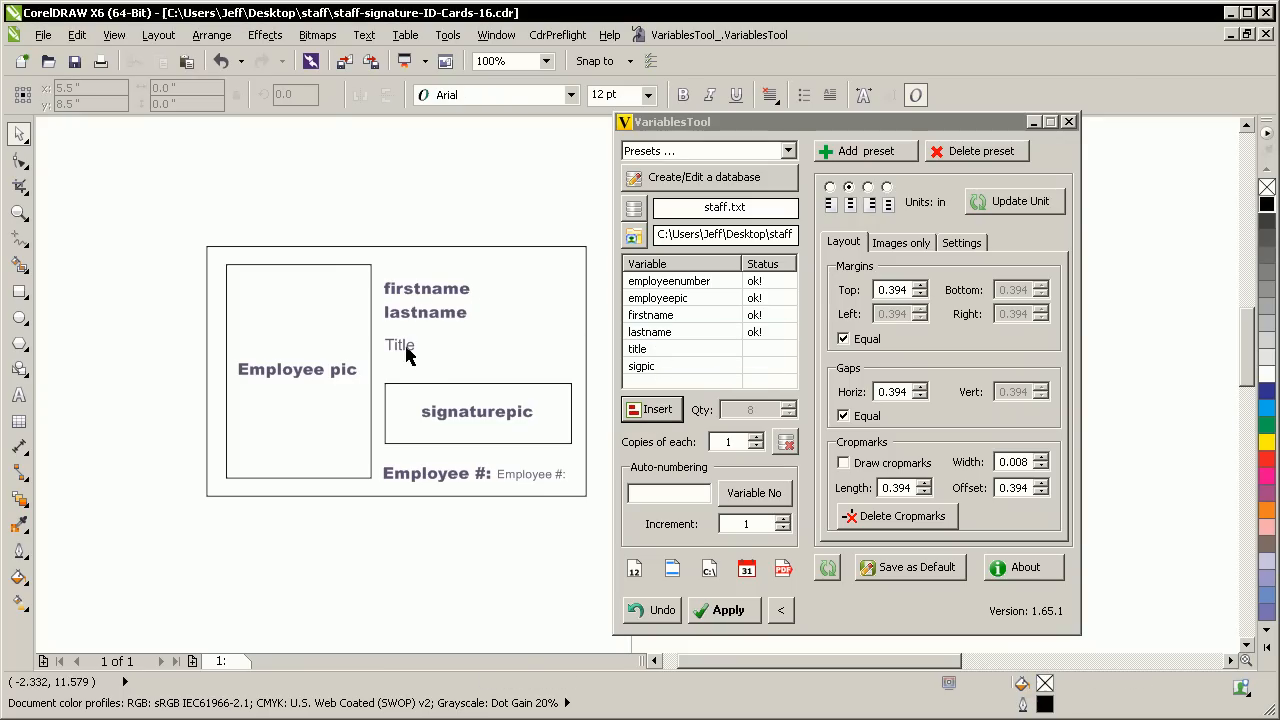
{"action": "left_click", "coordinate": [645, 350]}
{"action": "left_click", "coordinate": [648, 412]}
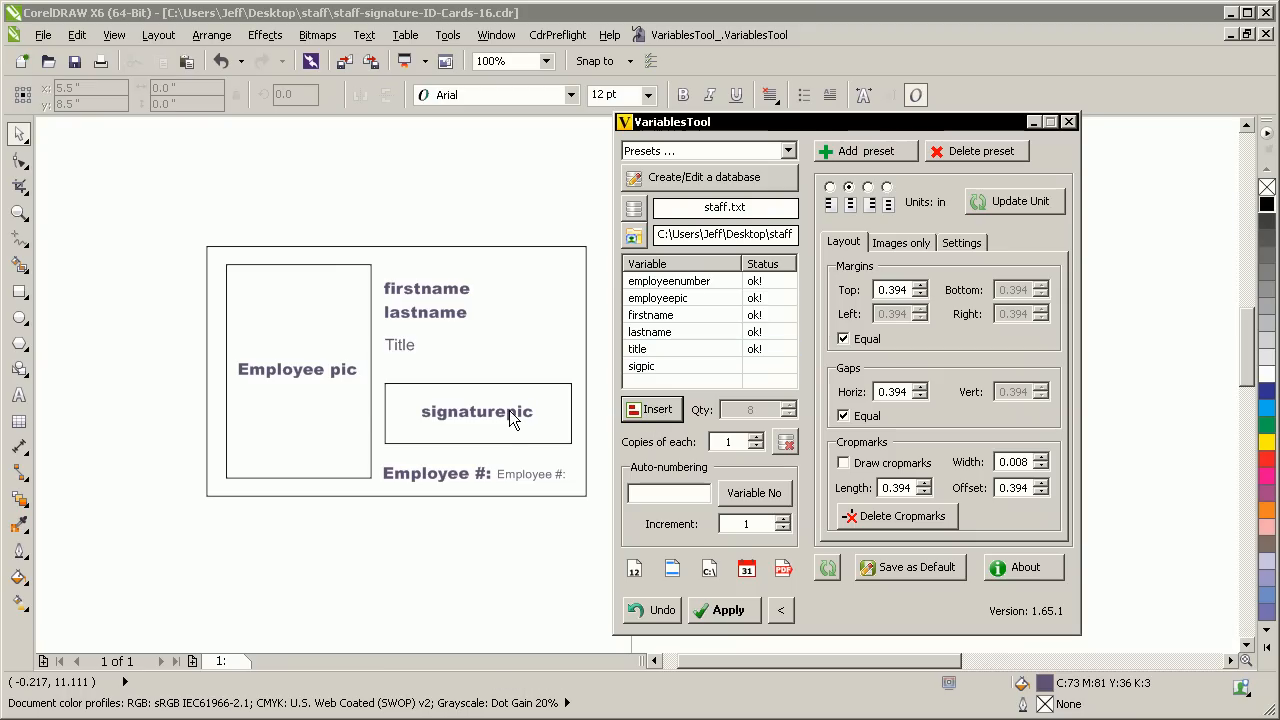
Step: Assign the sigpic variable to the signaturepic placeholder group
{"action": "left_click", "coordinate": [512, 418]}
{"action": "left_click", "coordinate": [662, 370]}
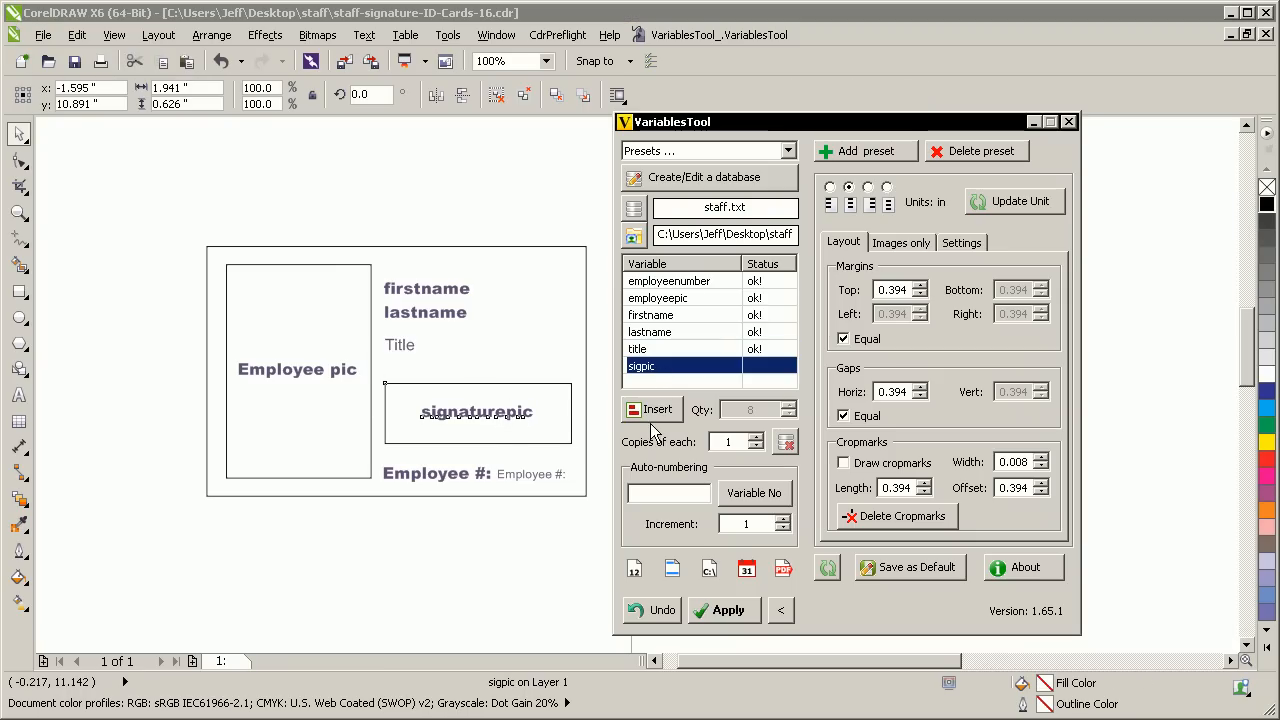
{"action": "left_click", "coordinate": [650, 411]}
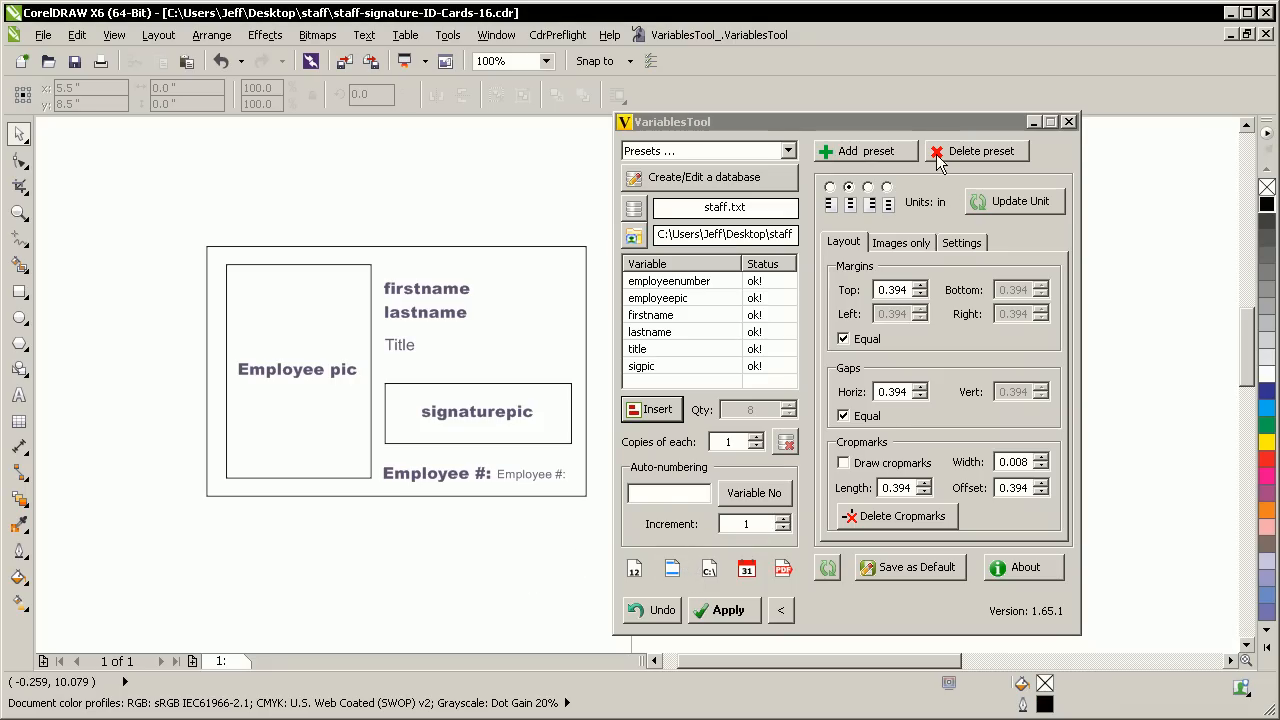
Step: Turn off bitmap resampling and the CMYK bitmap conversion in the merge settings, and return to the layout options
{"action": "left_click", "coordinate": [950, 243]}
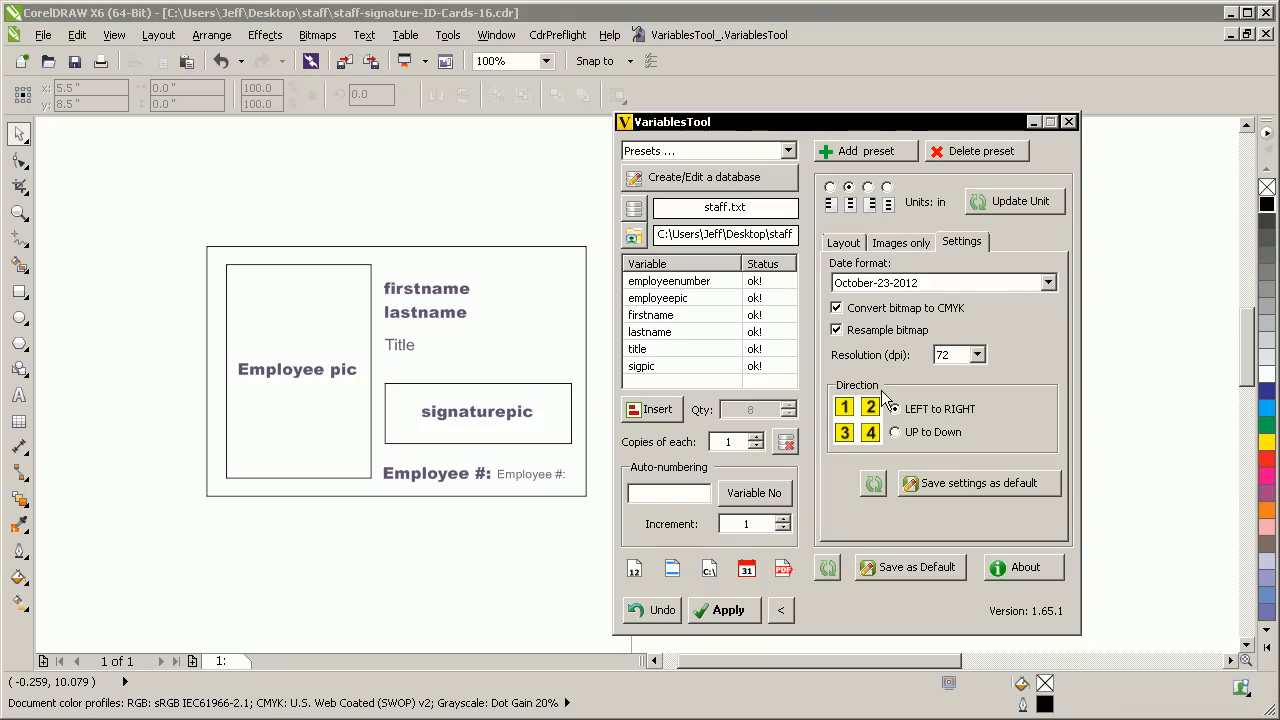
{"action": "left_click", "coordinate": [874, 484]}
{"action": "left_click", "coordinate": [884, 331]}
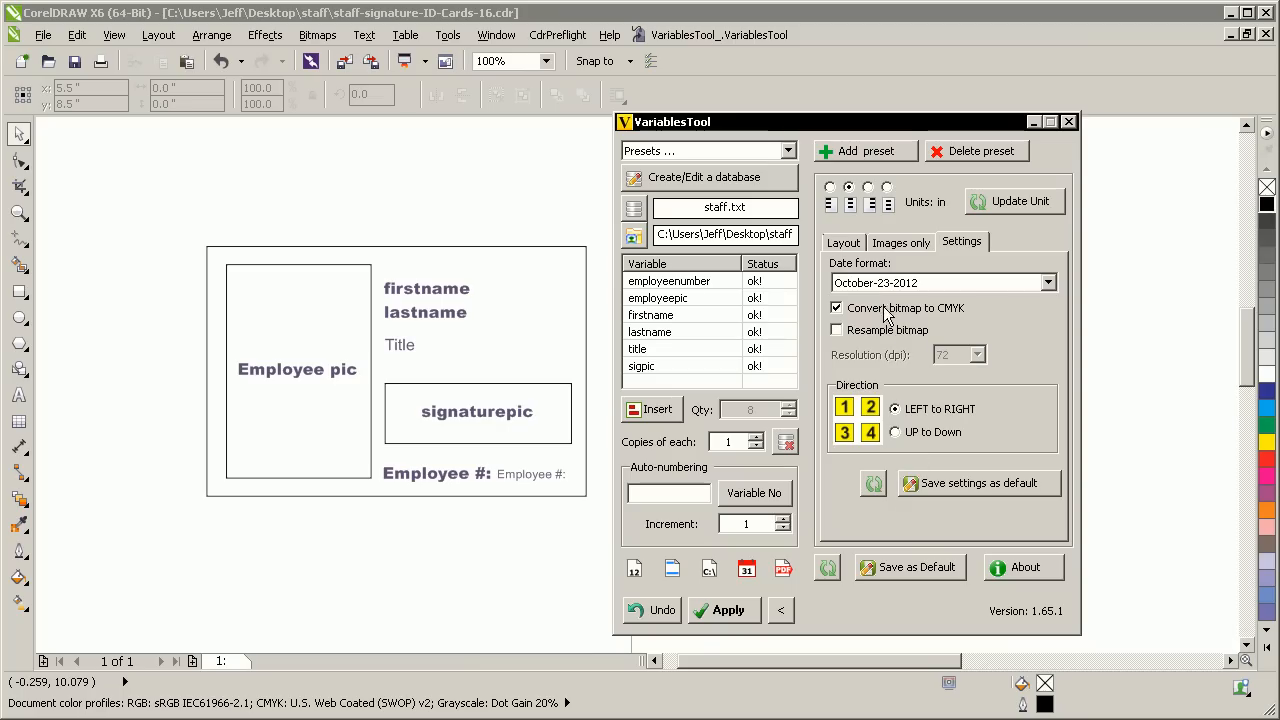
{"action": "left_click", "coordinate": [888, 310]}
{"action": "left_click", "coordinate": [900, 243]}
{"action": "left_click", "coordinate": [848, 243]}
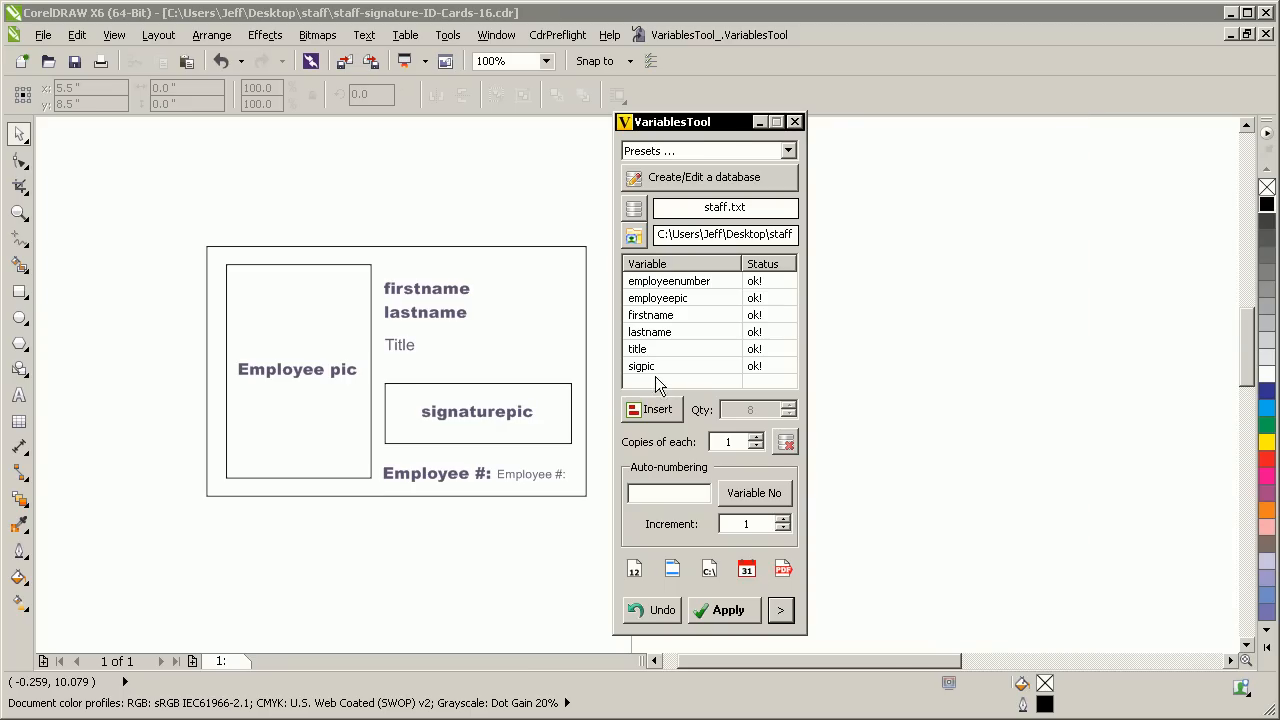
Step: Try merging the staff records into the complete ID card template, including its outer border and all placeholders
{"action": "left_click_drag", "start_coordinate": [727, 136], "coordinate": [686, 160]}
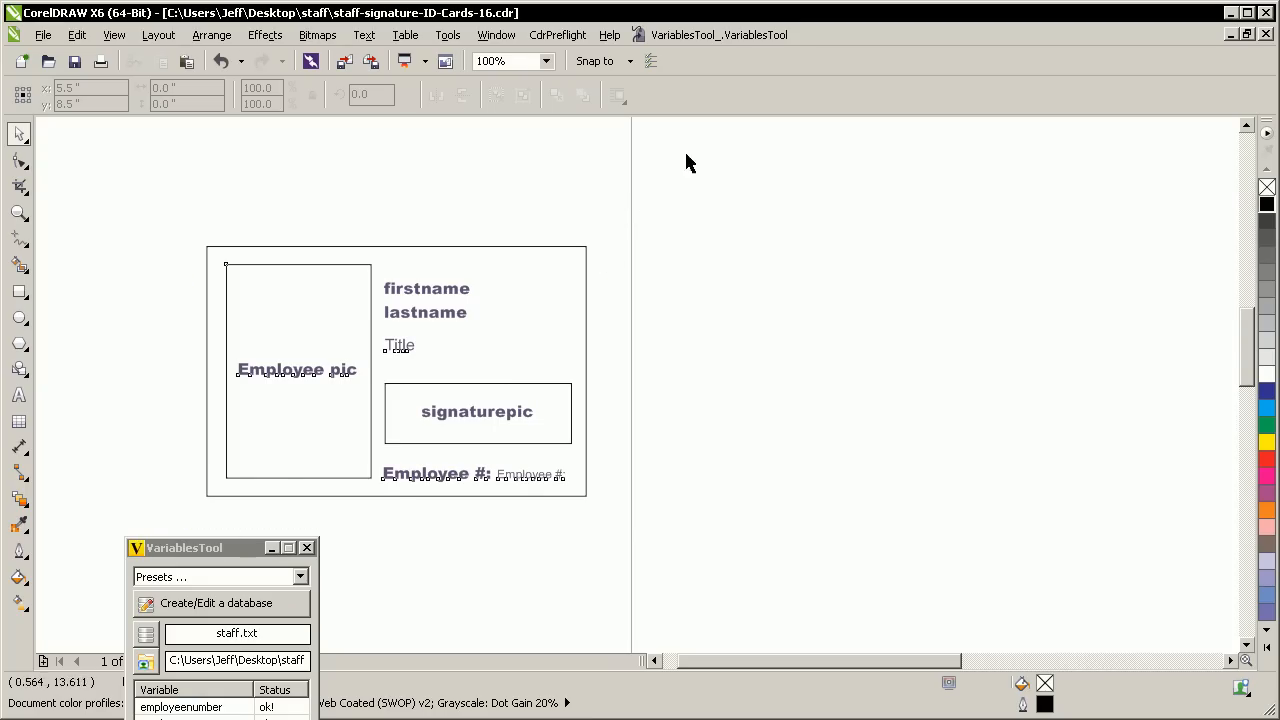
{"action": "left_click_drag", "start_coordinate": [236, 548], "coordinate": [753, 89]}
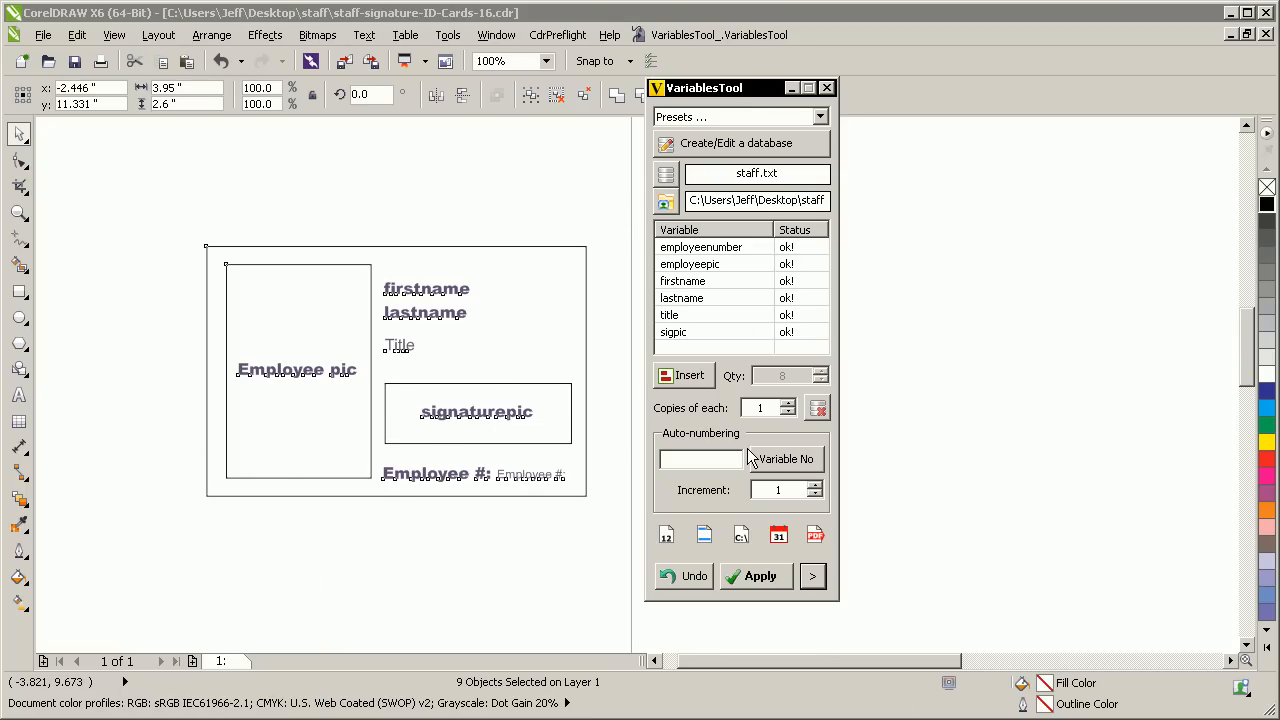
{"action": "left_click", "coordinate": [757, 578]}
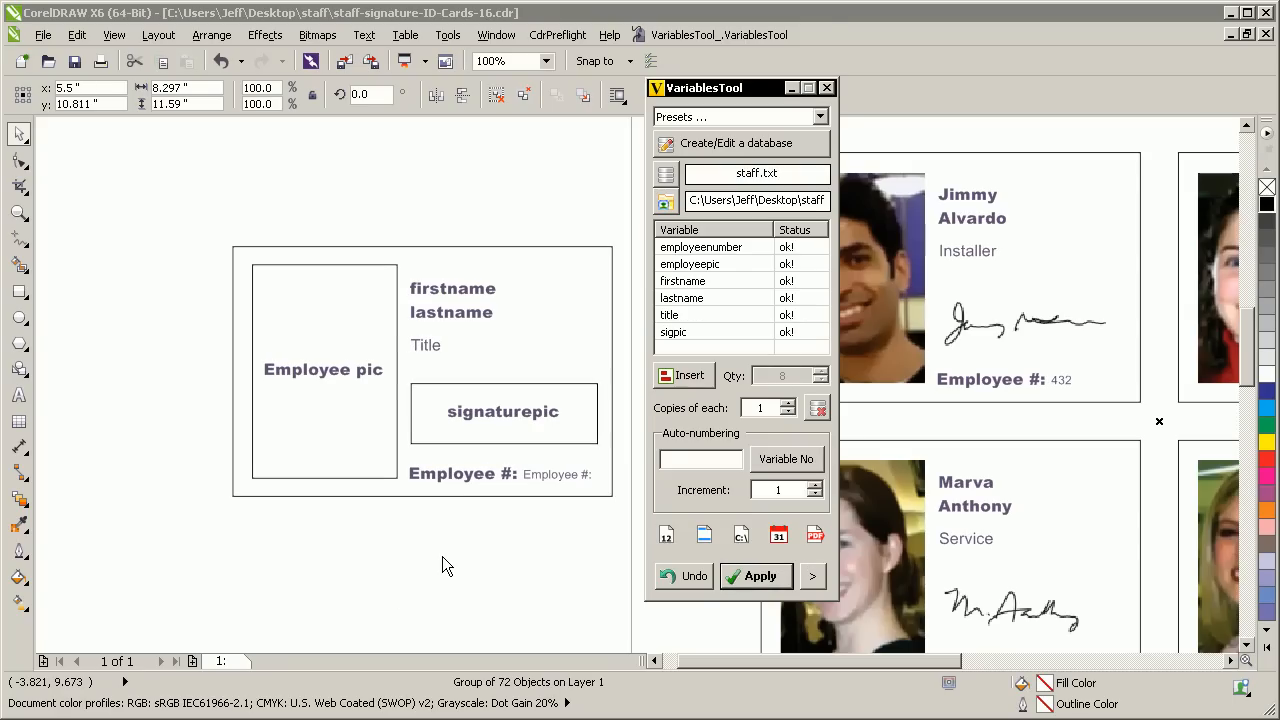
Step: Review the merged sheet of bordered ID cards and undo the merge
{"action": "left_click", "coordinate": [448, 554]}
{"action": "key", "text": "F4"}
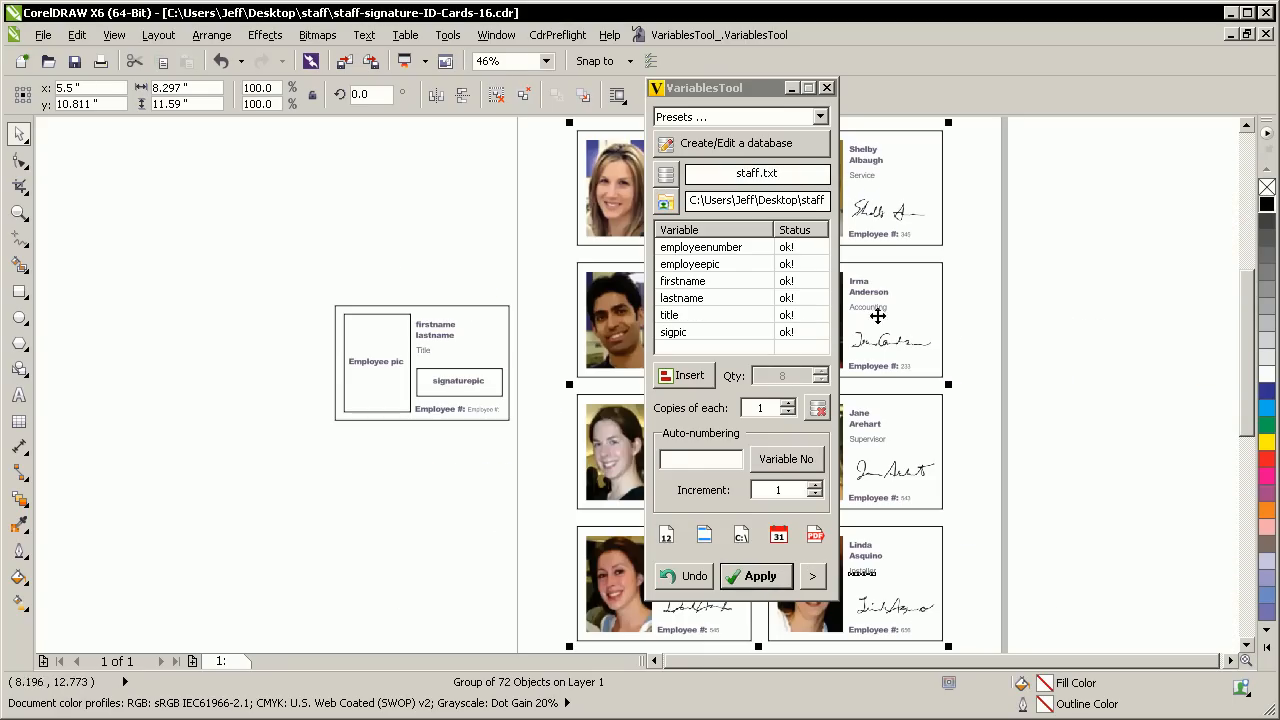
{"action": "left_click_drag", "start_coordinate": [765, 91], "coordinate": [1107, 100]}
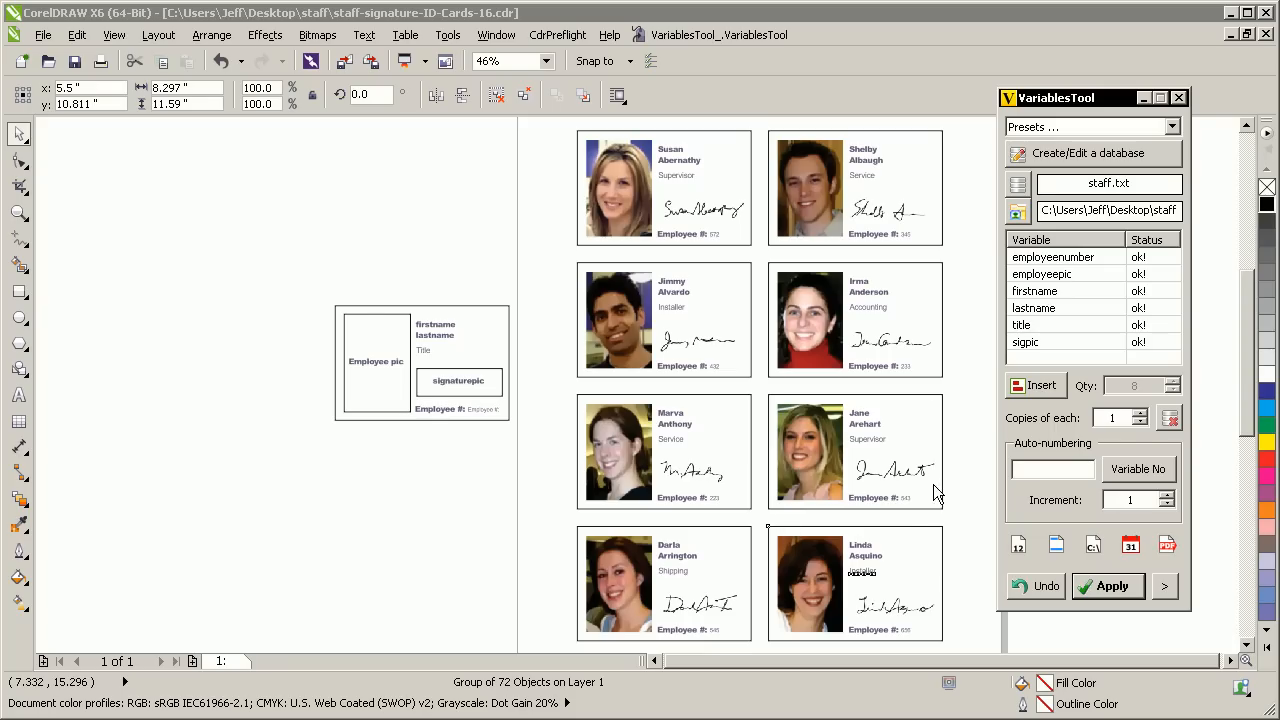
{"action": "left_click", "coordinate": [511, 294]}
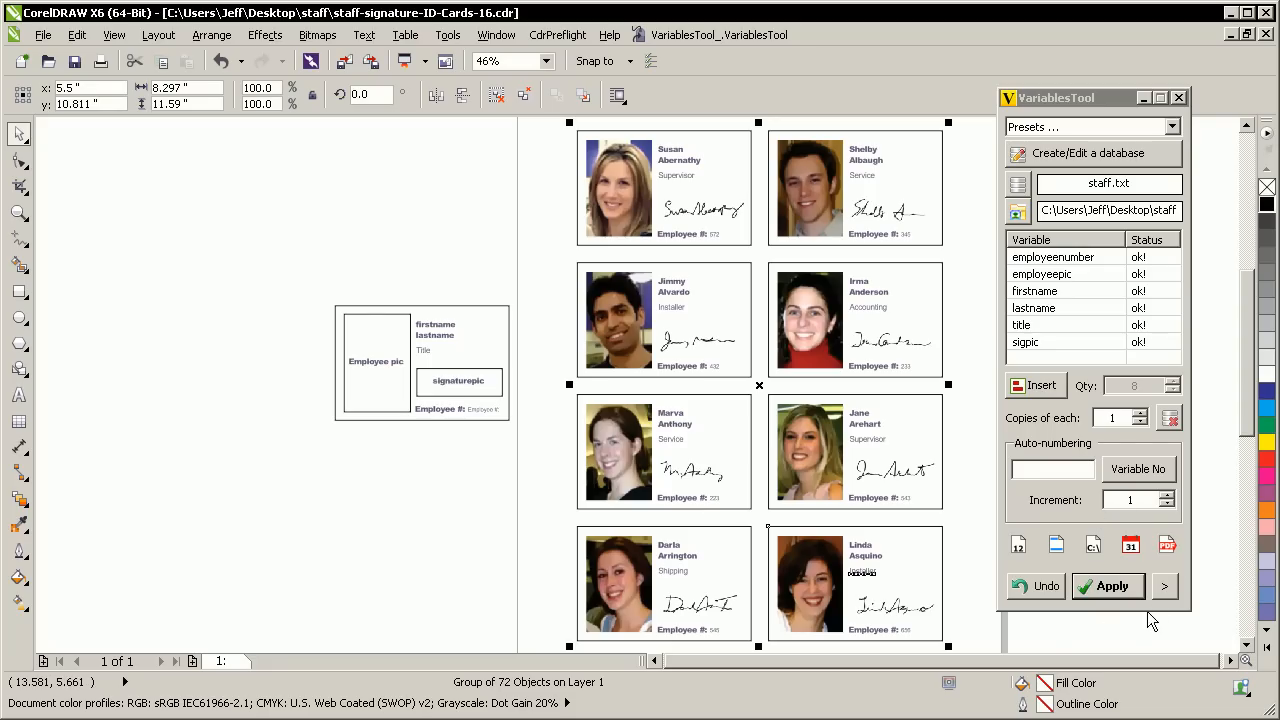
{"action": "left_click", "coordinate": [1020, 587]}
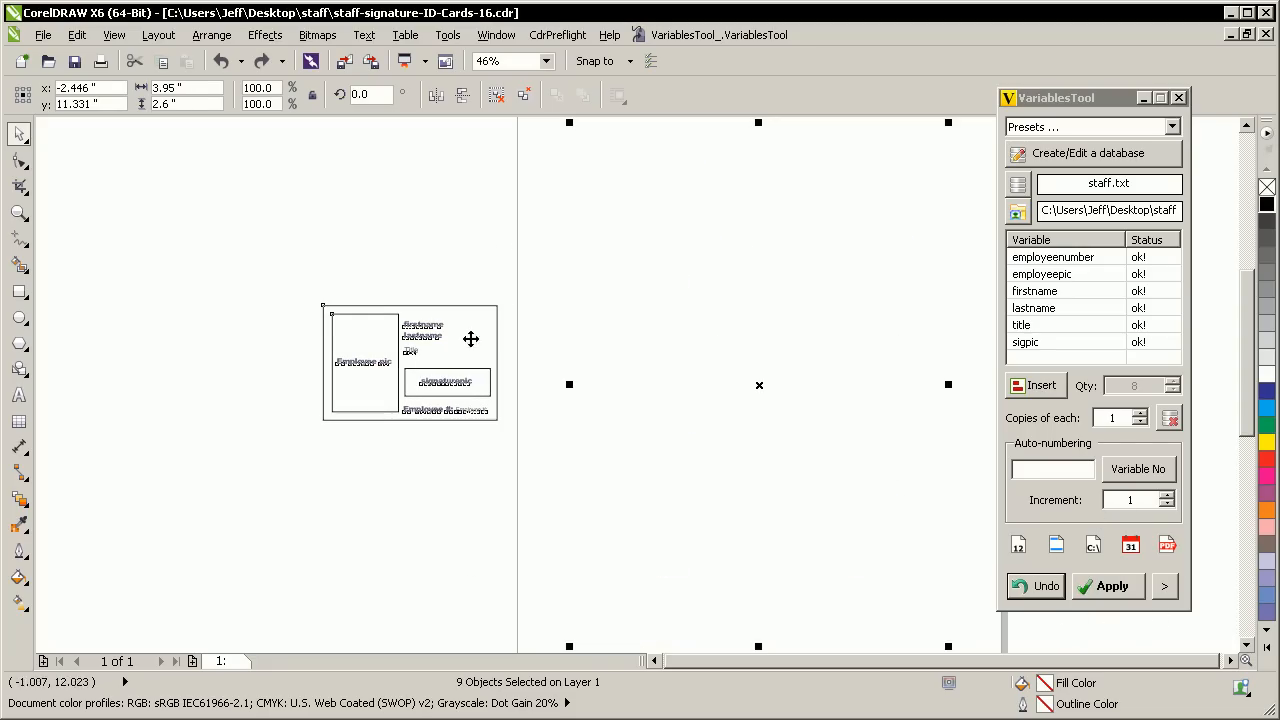
Step: Remove the outline from the ID card template's outer rectangle
{"action": "left_click", "coordinate": [490, 238]}
{"action": "left_click", "coordinate": [499, 317]}
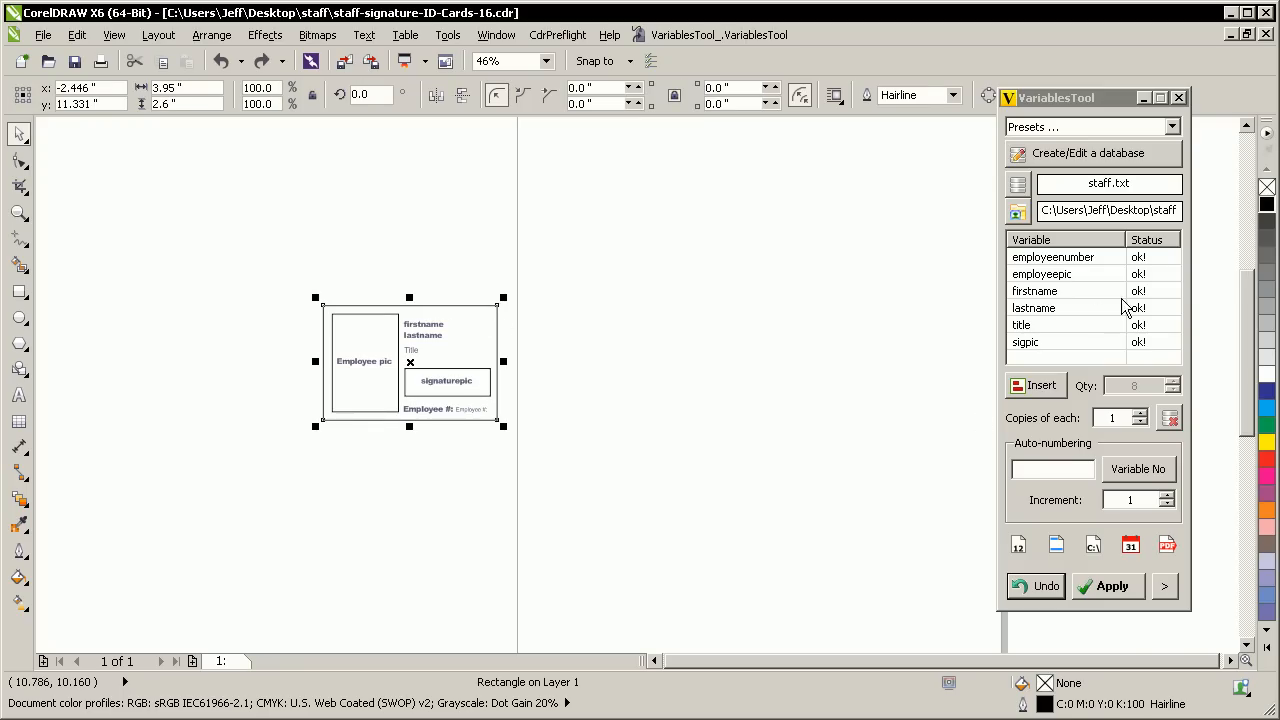
{"action": "right_click", "coordinate": [1266, 189]}
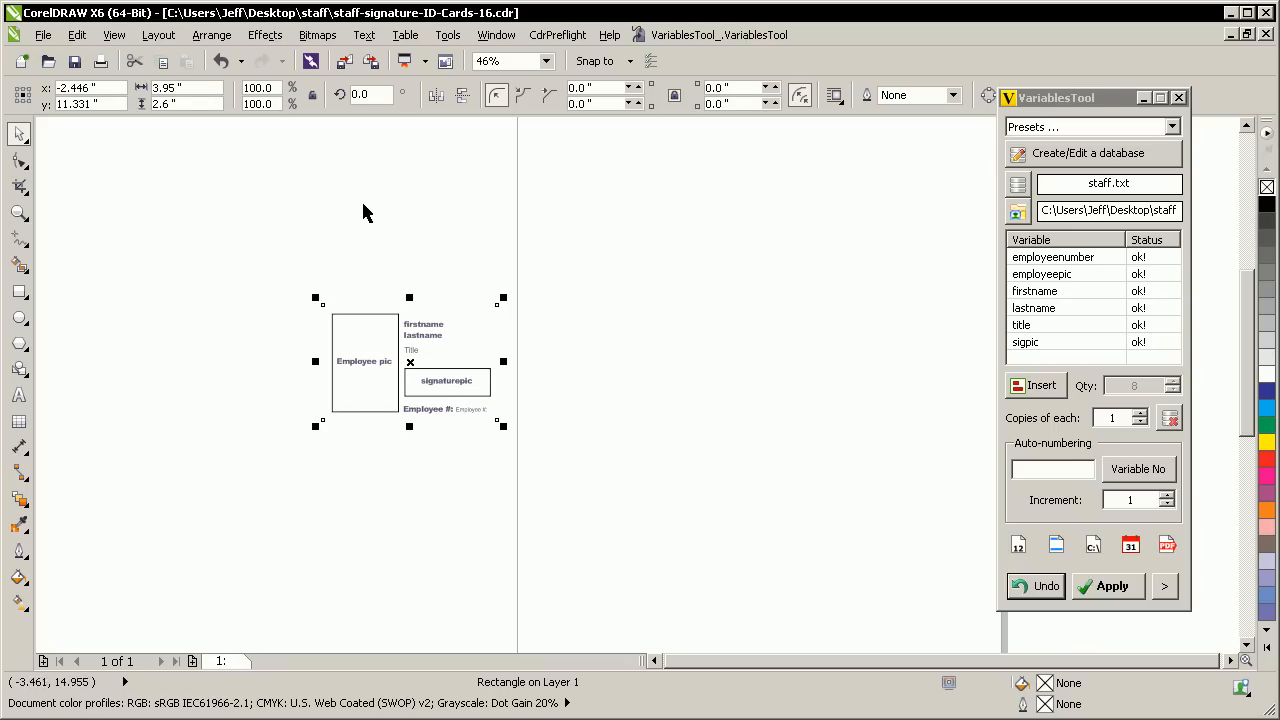
Step: Enable cropmarks for the layout and merge the staff records into all objects of the borderless card template
{"action": "left_click_drag", "start_coordinate": [212, 213], "coordinate": [505, 430]}
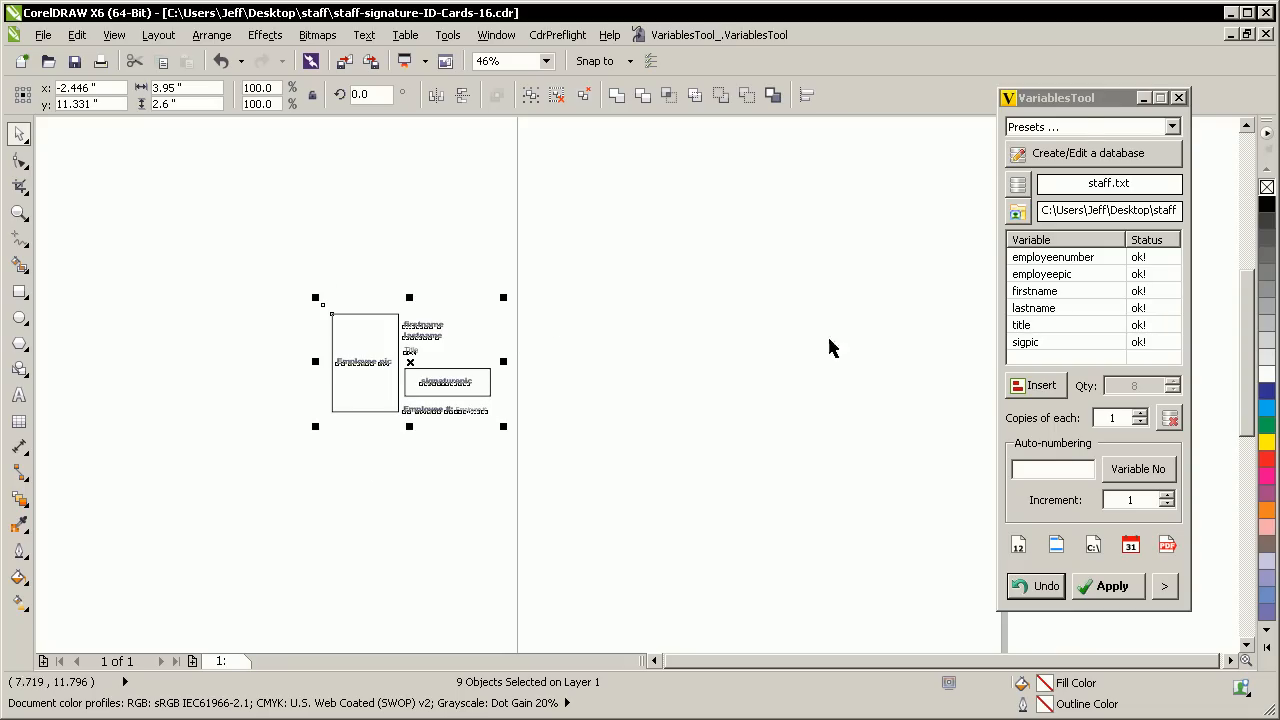
{"action": "left_click_drag", "start_coordinate": [1090, 102], "coordinate": [967, 74]}
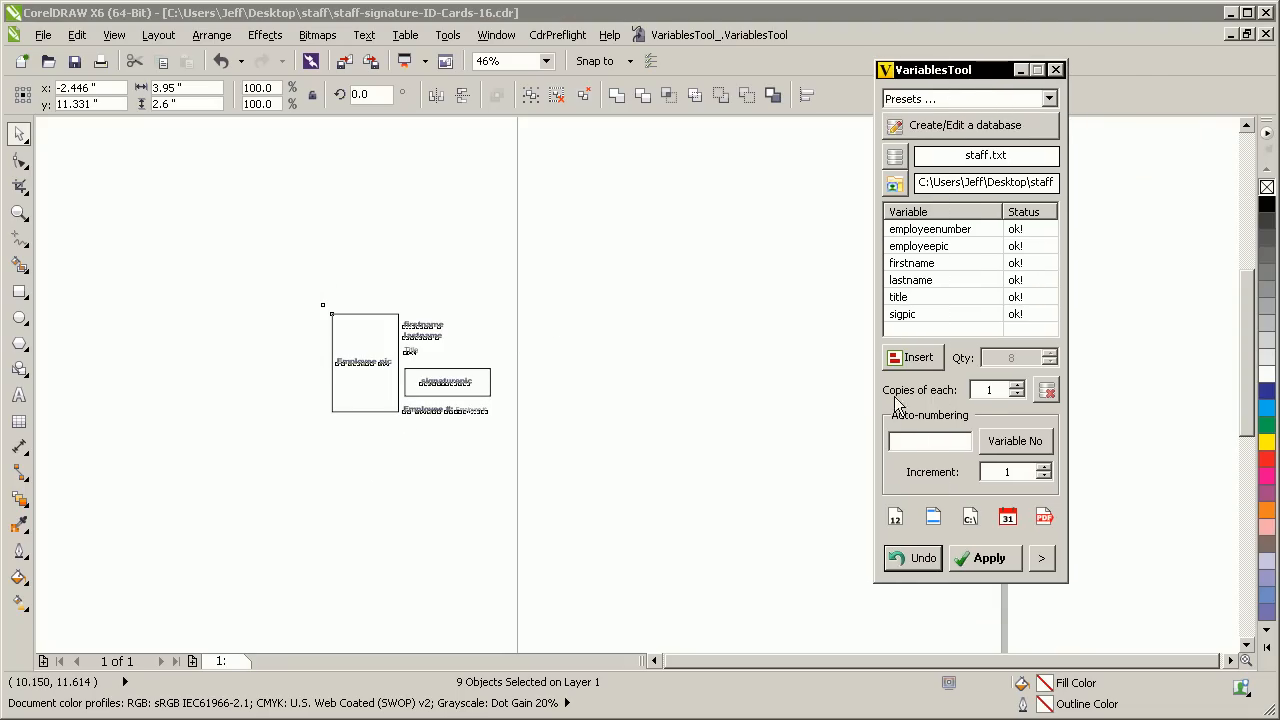
{"action": "left_click", "coordinate": [1042, 560]}
{"action": "left_click_drag", "start_coordinate": [1116, 68], "coordinate": [906, 82]}
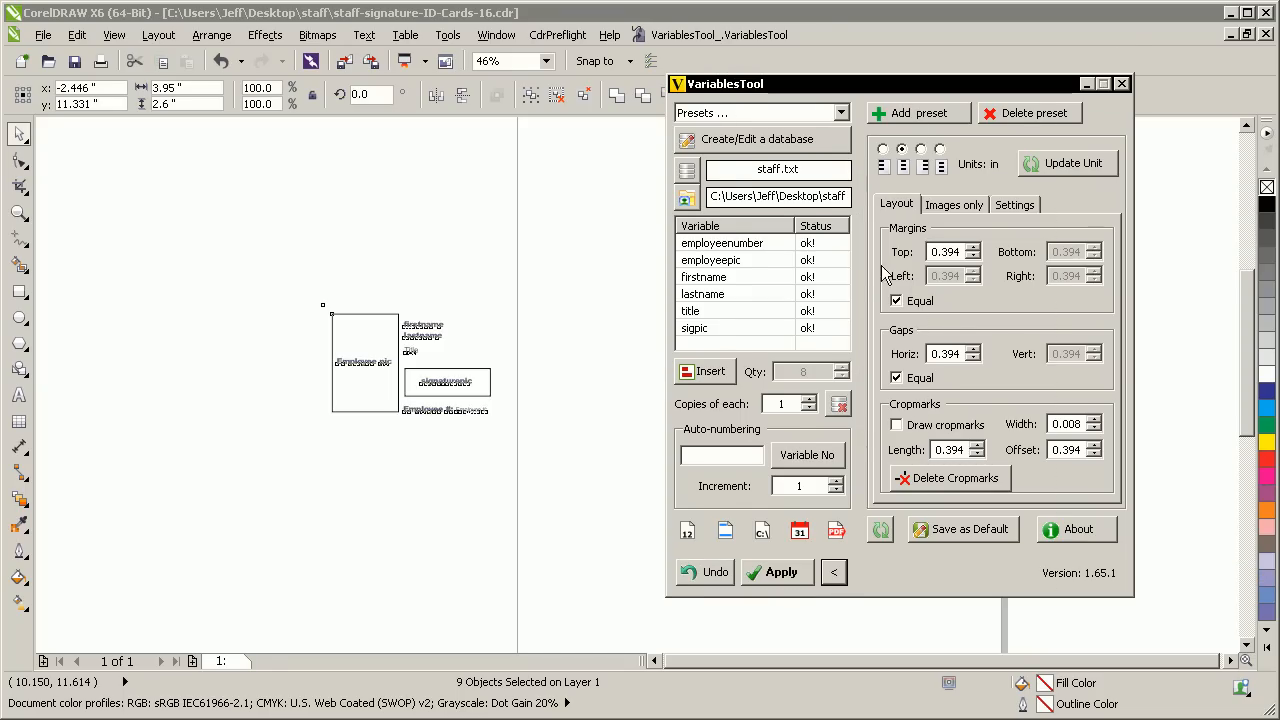
{"action": "left_click", "coordinate": [908, 425]}
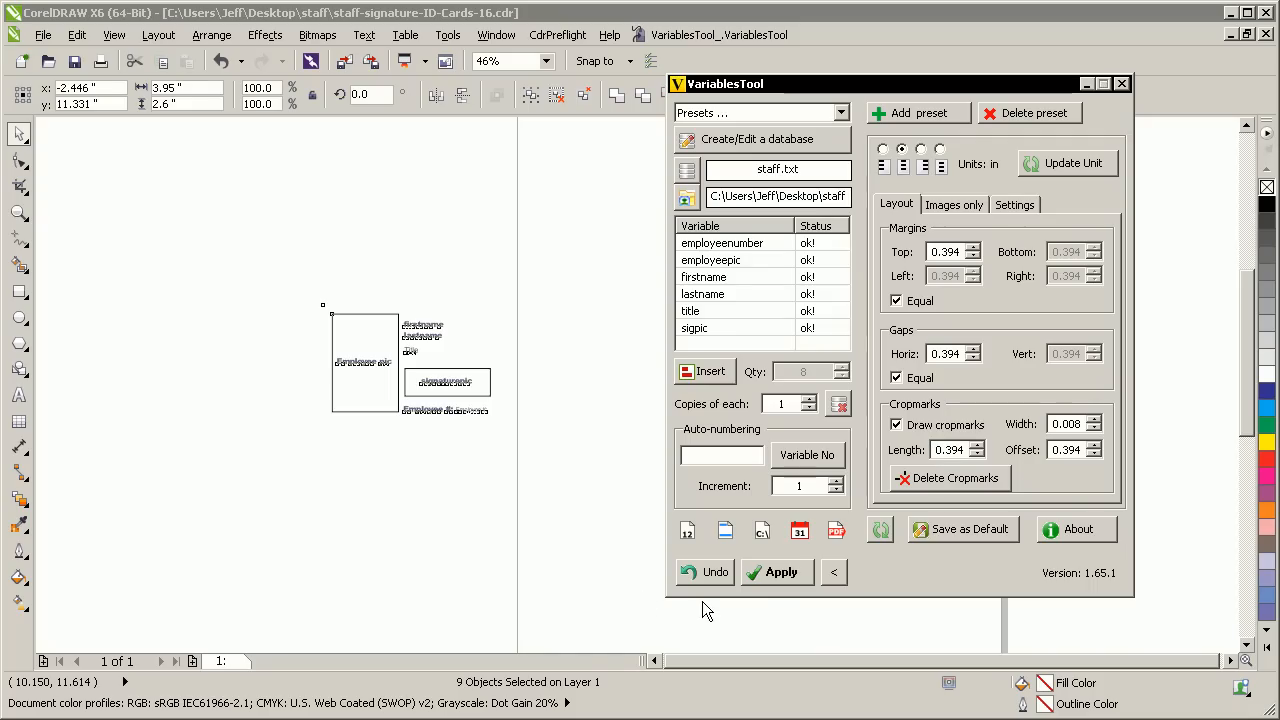
{"action": "left_click", "coordinate": [772, 574]}
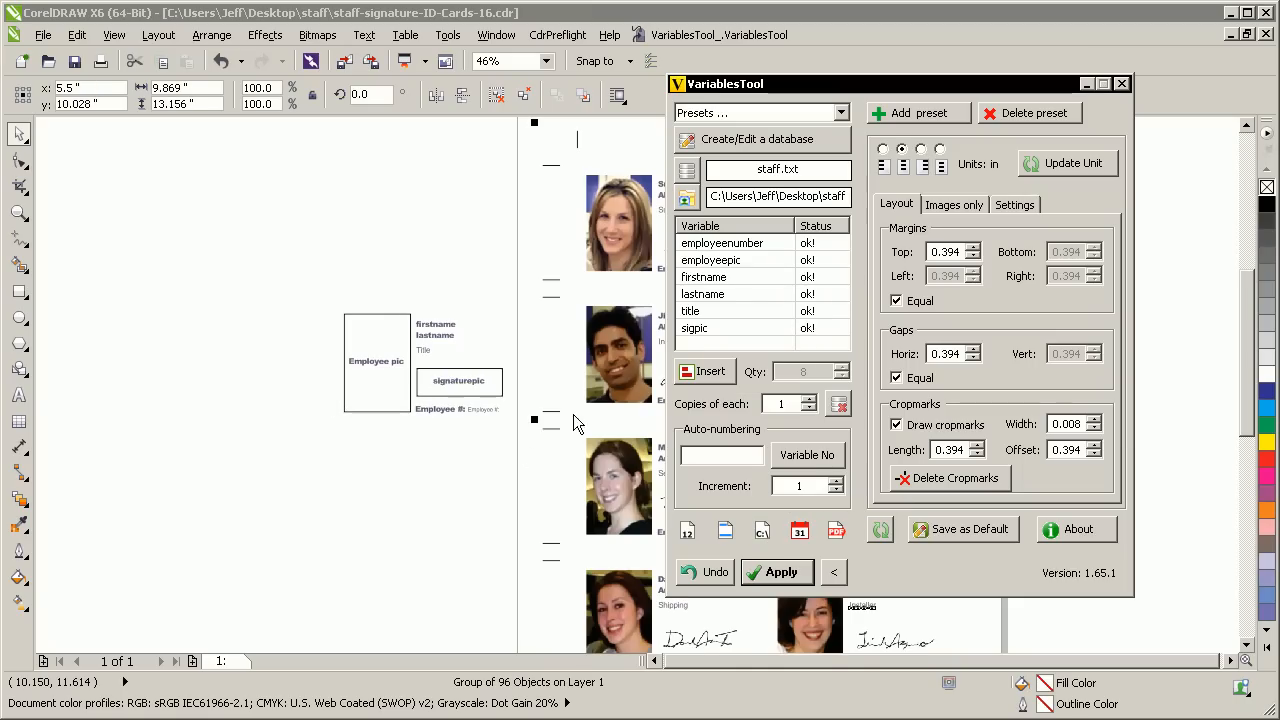
Step: Check the spacing and cropmarks on the merged card sheet and undo that merge
{"action": "left_click_drag", "start_coordinate": [880, 87], "coordinate": [952, 111]}
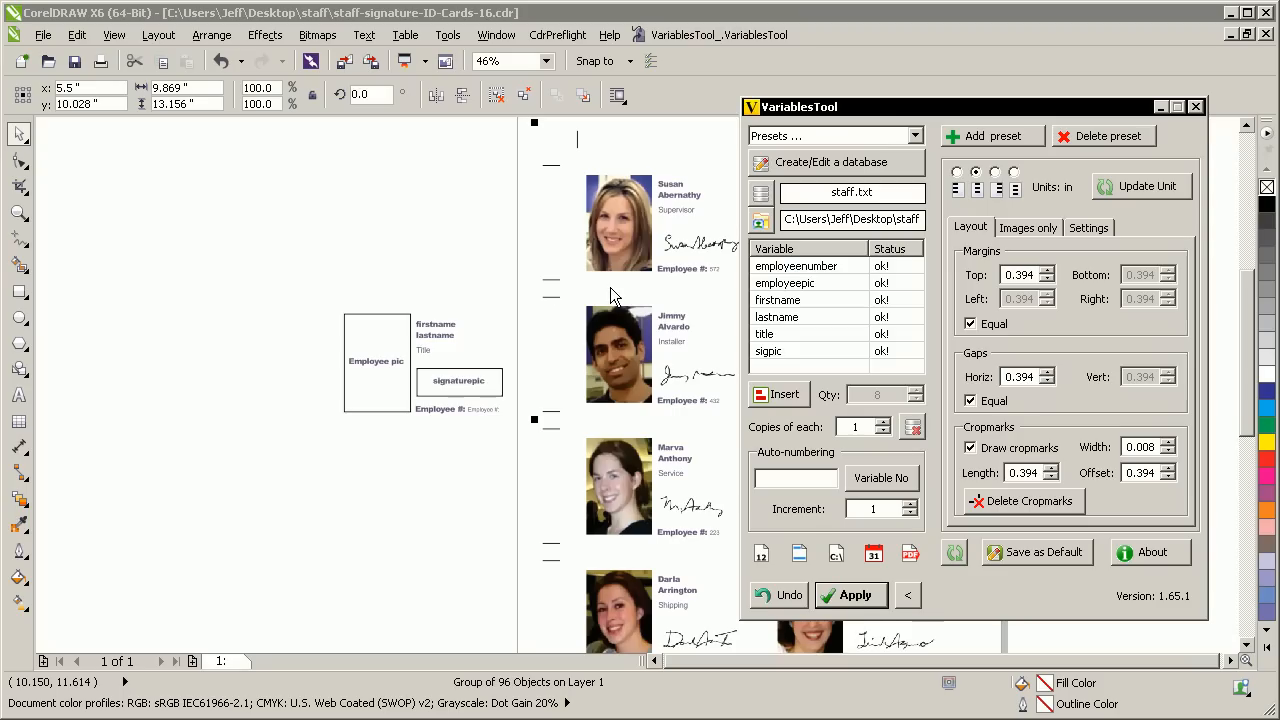
{"action": "left_click_drag", "start_coordinate": [940, 110], "coordinate": [613, 583]}
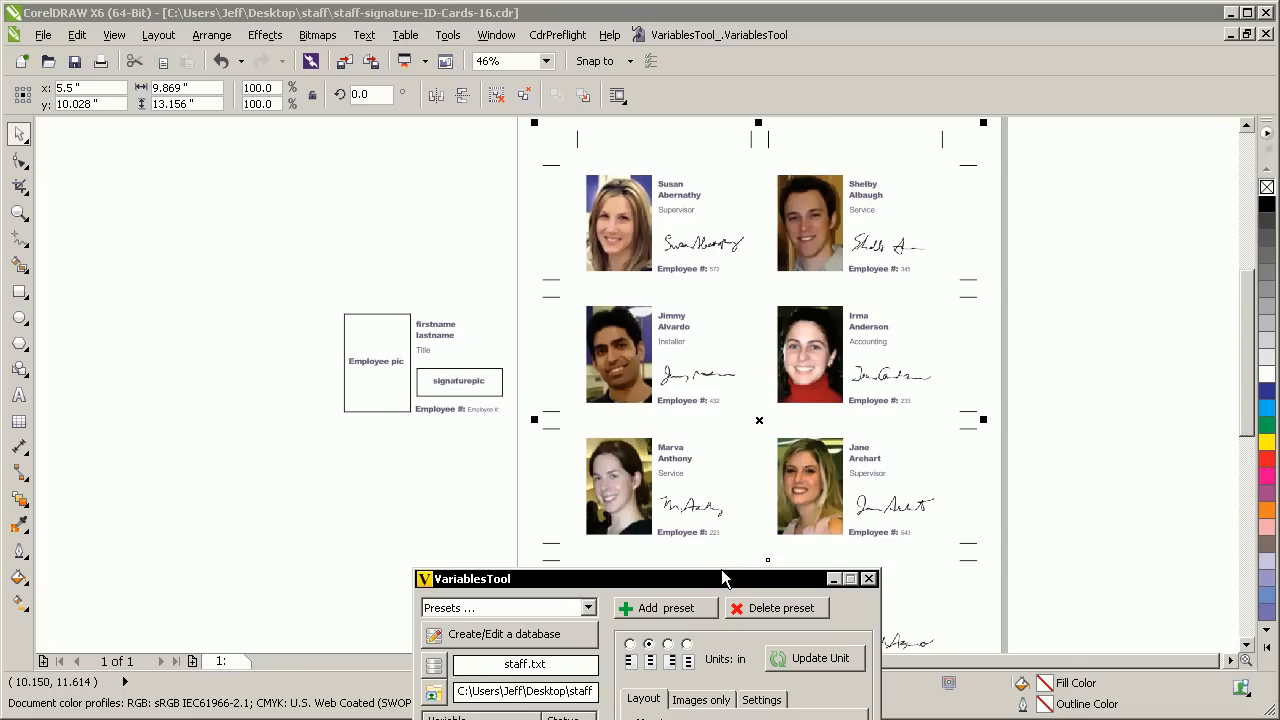
{"action": "left_click_drag", "start_coordinate": [722, 586], "coordinate": [964, 124]}
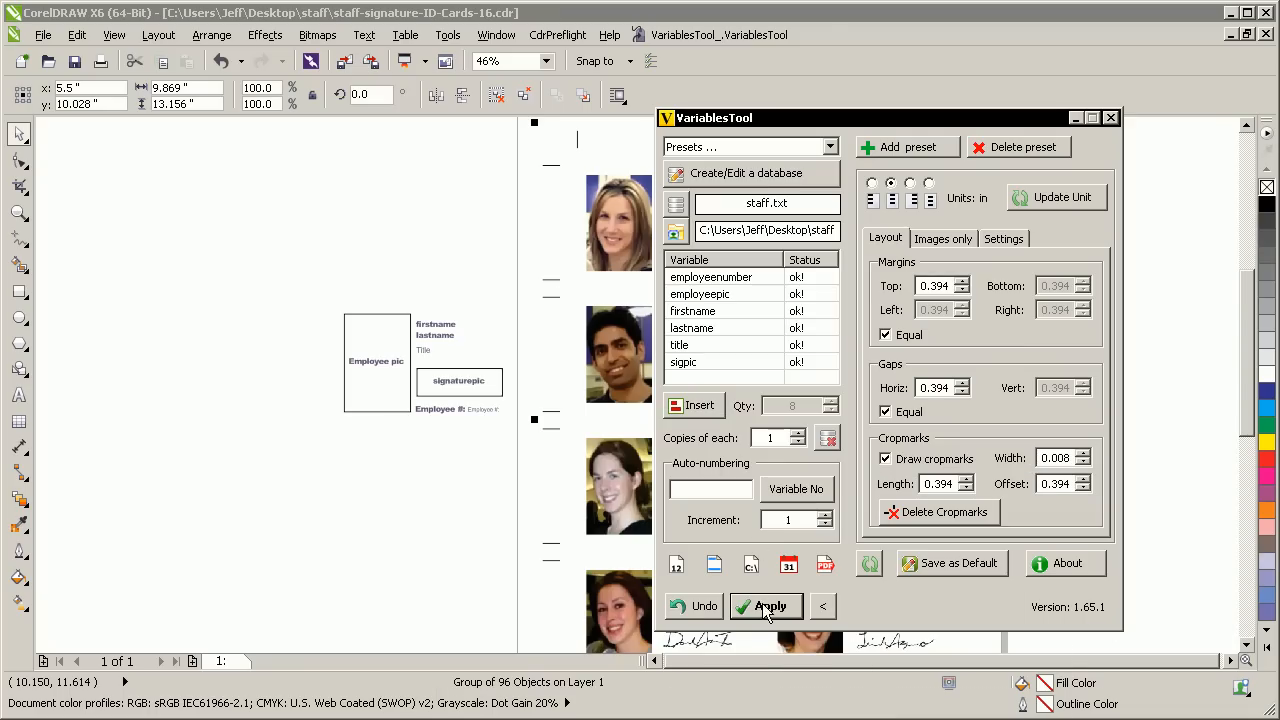
{"action": "left_click", "coordinate": [706, 606]}
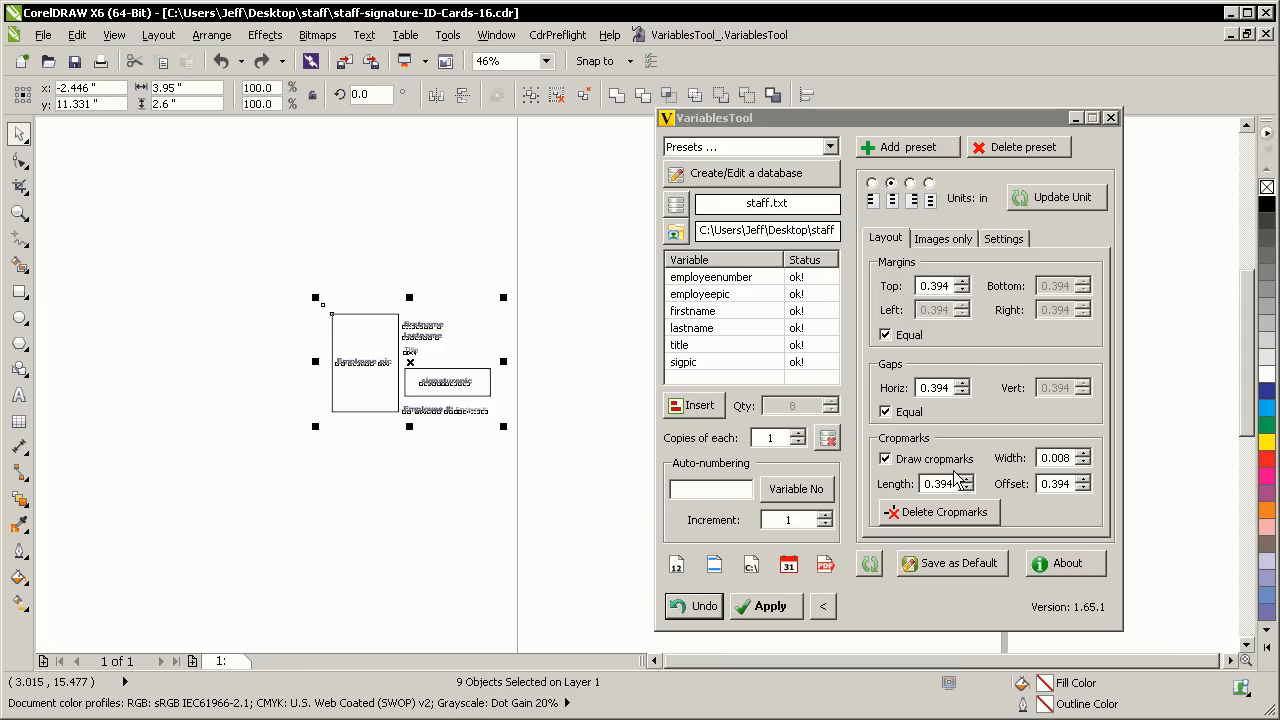
Step: Unlink the horizontal and vertical gaps, set both to 0, and merge the cards again with cropmarks
{"action": "left_click", "coordinate": [893, 338]}
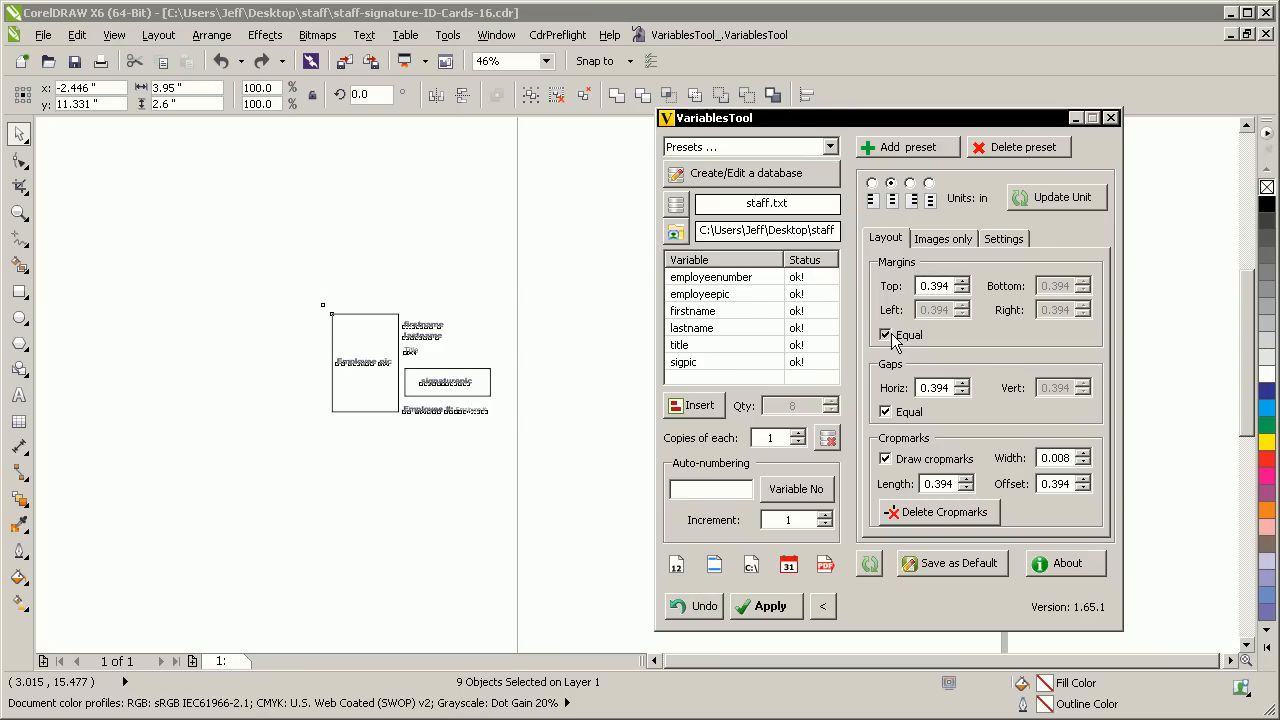
{"action": "left_click", "coordinate": [893, 338]}
{"action": "left_click", "coordinate": [893, 413]}
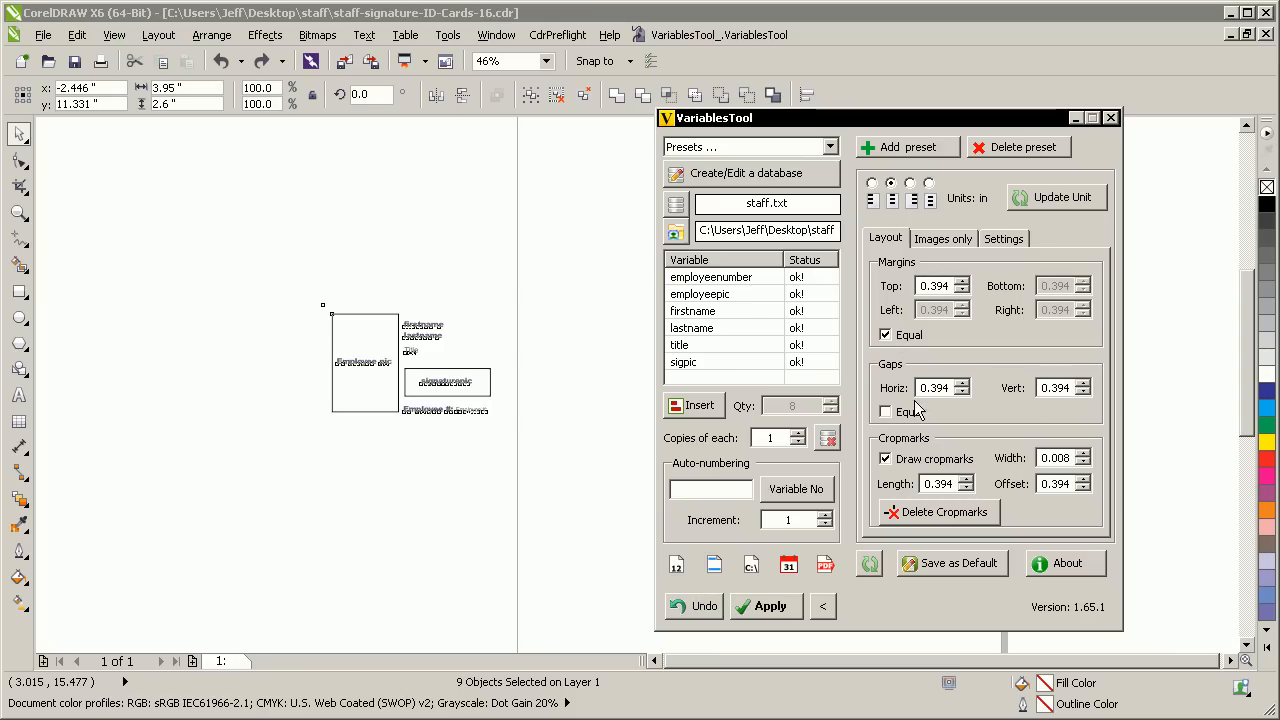
{"action": "left_click_drag", "start_coordinate": [956, 388], "coordinate": [856, 395]}
{"action": "type", "text": "0"}
{"action": "key", "text": "Tab"}
{"action": "left_click_drag", "start_coordinate": [1071, 388], "coordinate": [912, 252]}
{"action": "type", "text": "000"}
{"action": "left_click", "coordinate": [768, 606]}
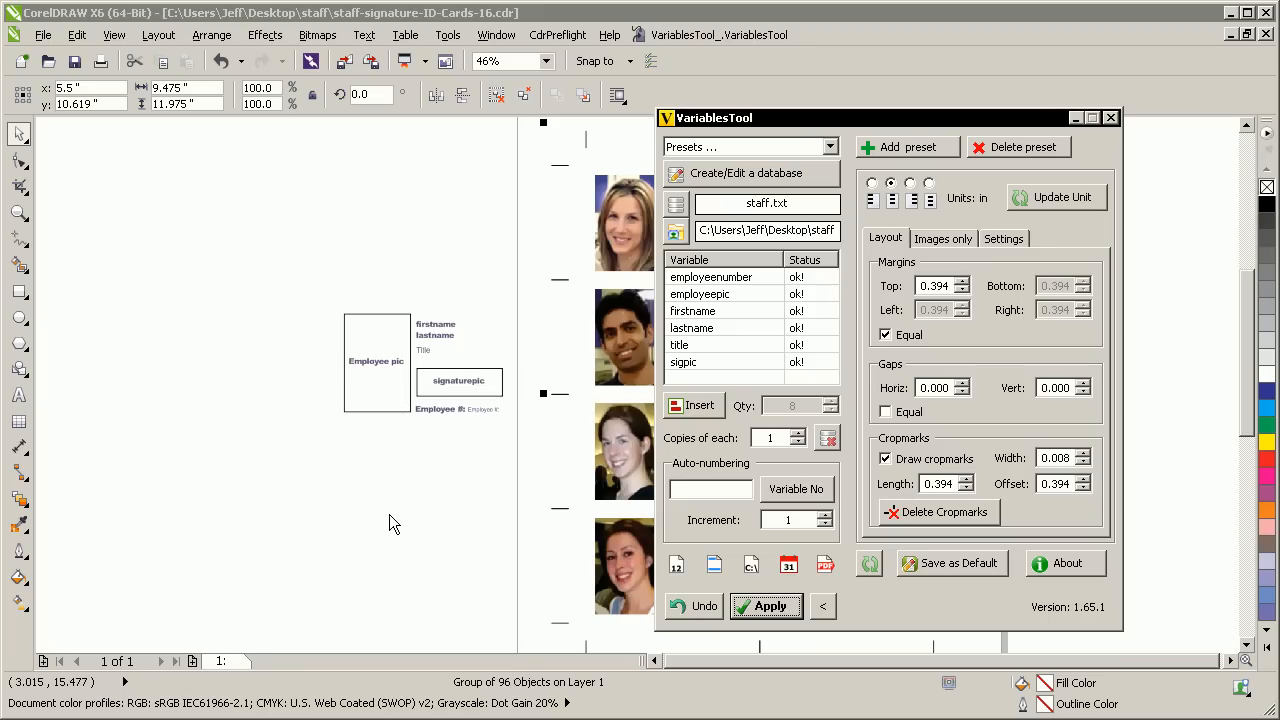
Step: Close the VariablesTool dialog and inspect the Accounting employee's card up close before returning to the whole sheet
{"action": "left_click", "coordinate": [1110, 118]}
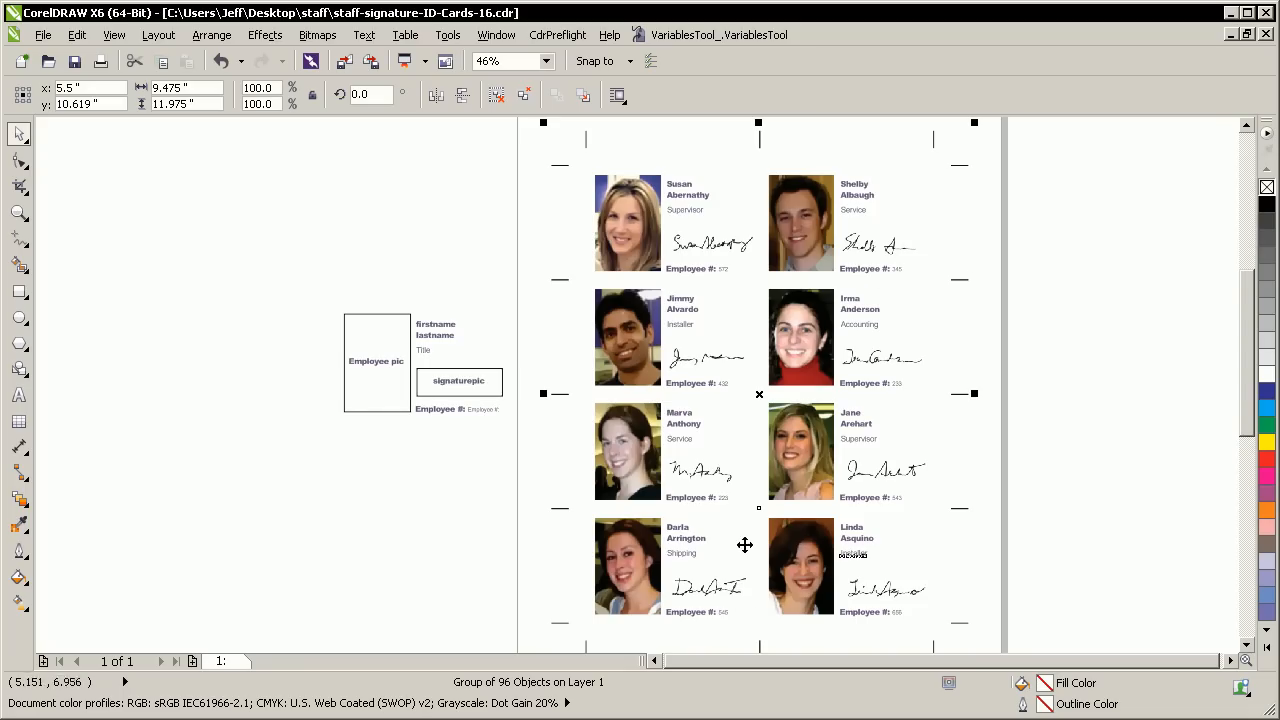
{"action": "left_click", "coordinate": [1060, 280]}
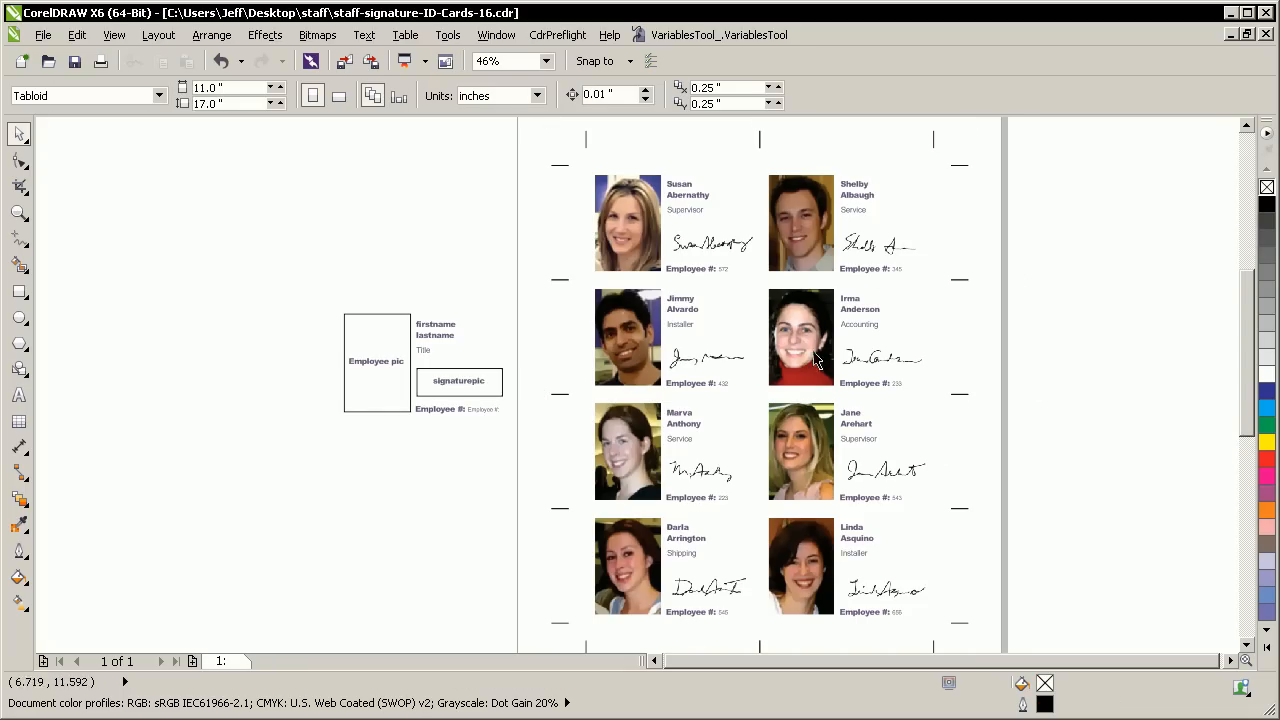
{"action": "key", "text": "F2"}
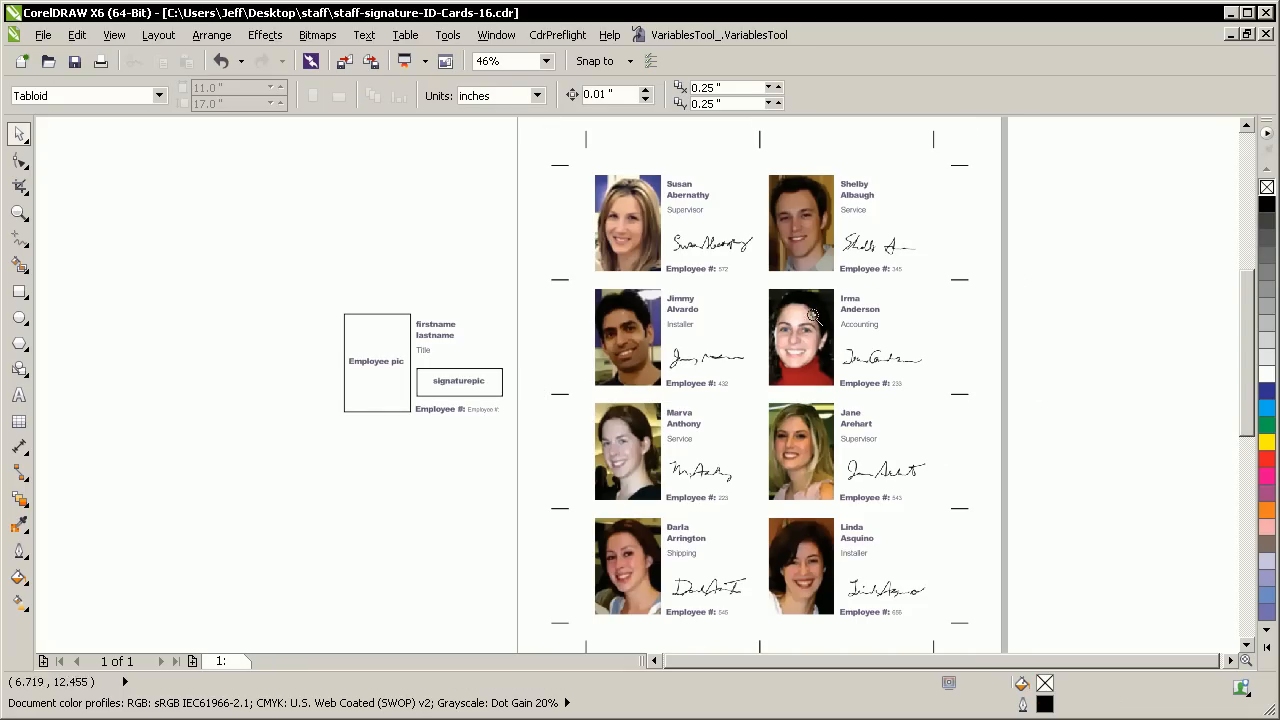
{"action": "left_click_drag", "start_coordinate": [752, 270], "coordinate": [1016, 408]}
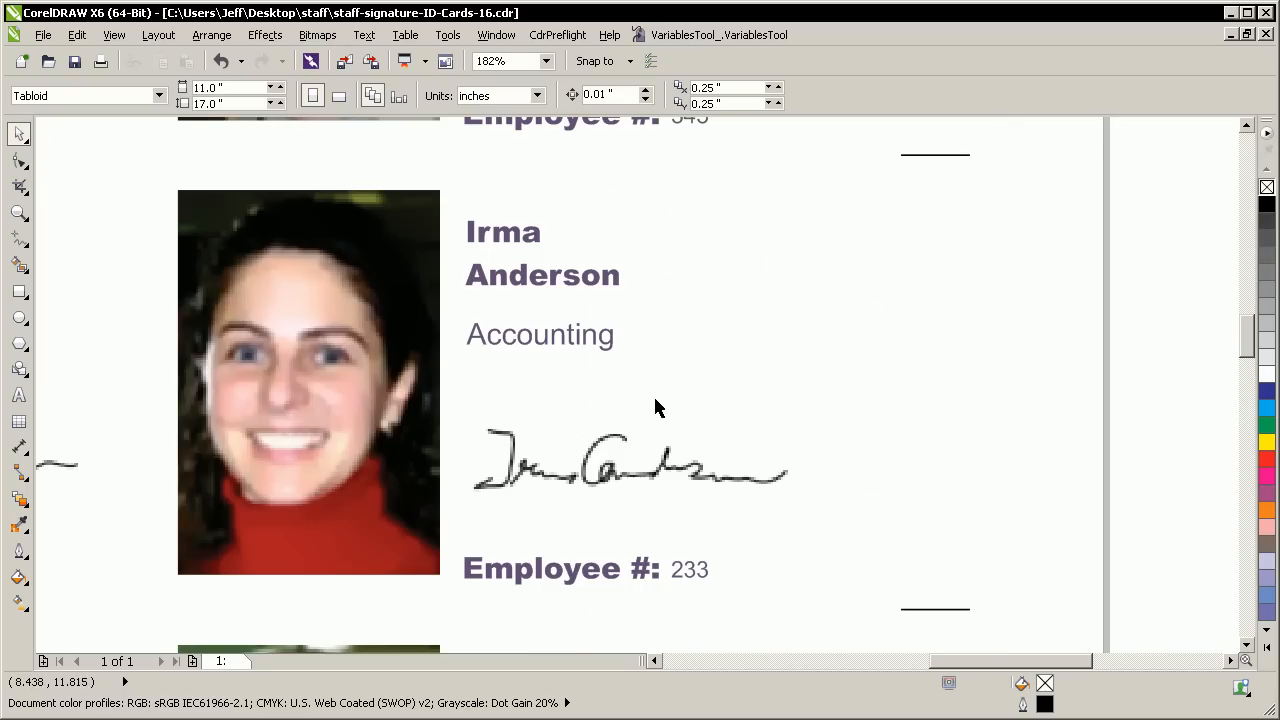
{"action": "key", "text": "F4"}
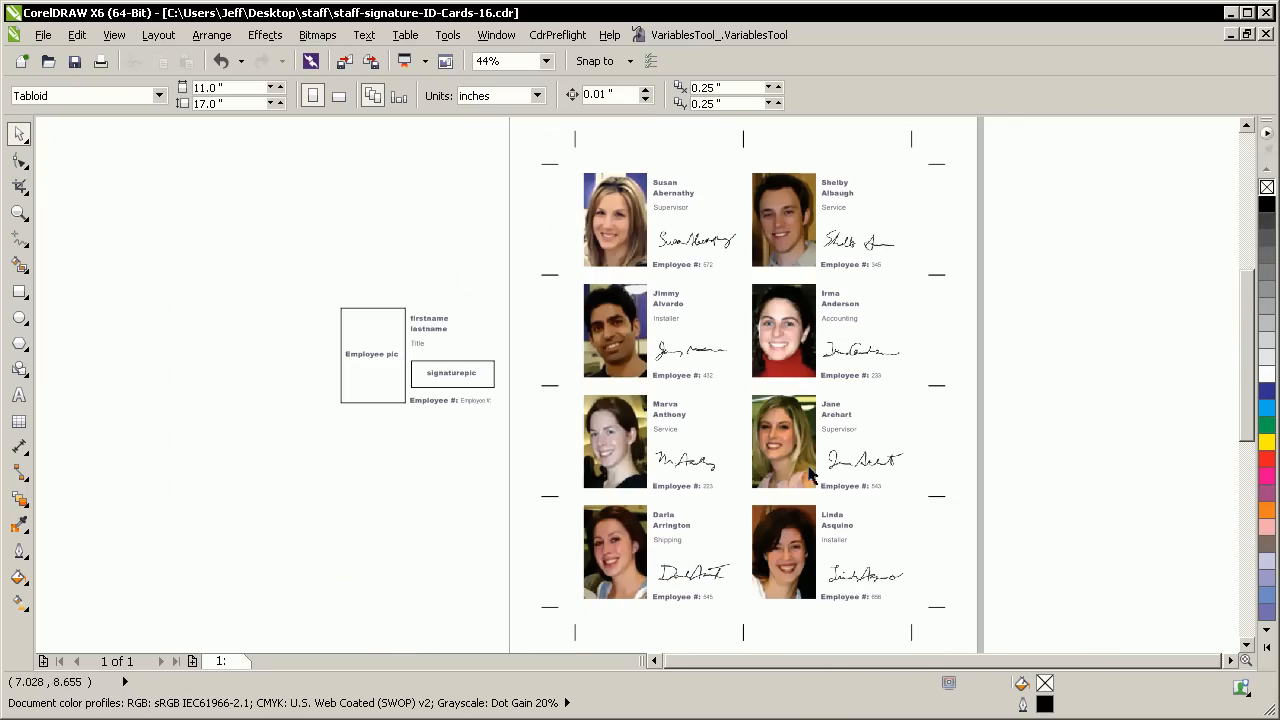